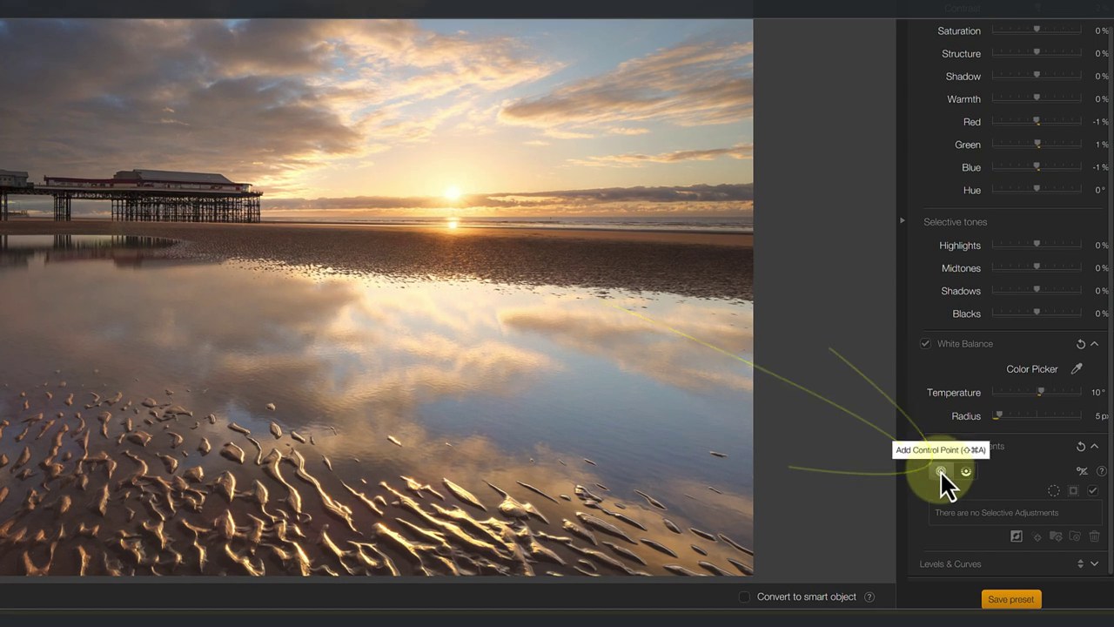
Add Control Point 1 in the sunset sky just right of the pier.
click(941, 471)
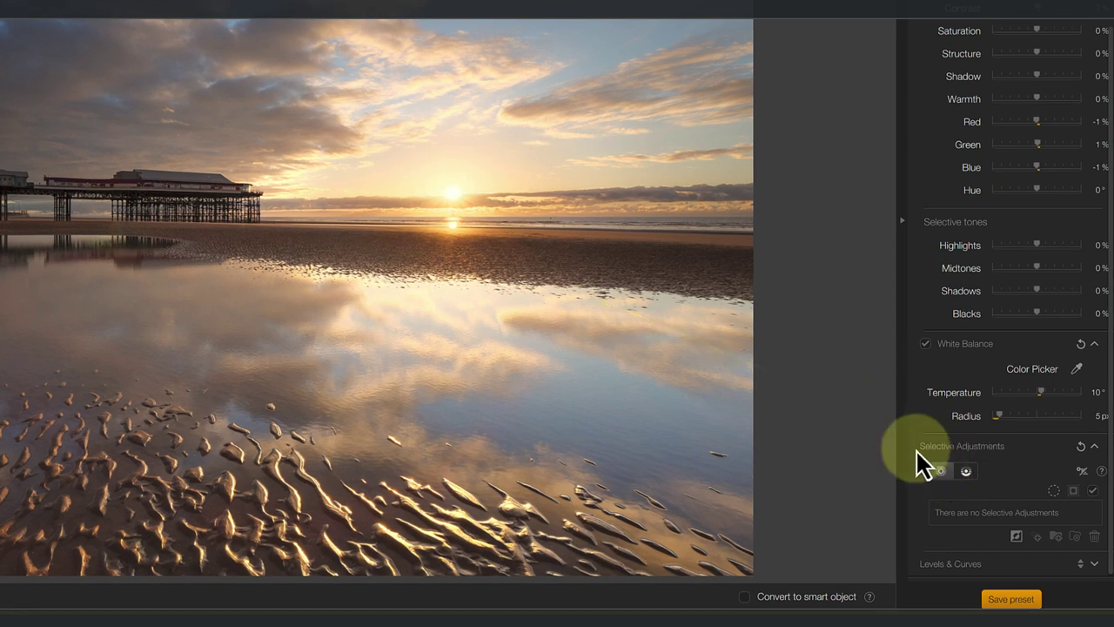
click(328, 182)
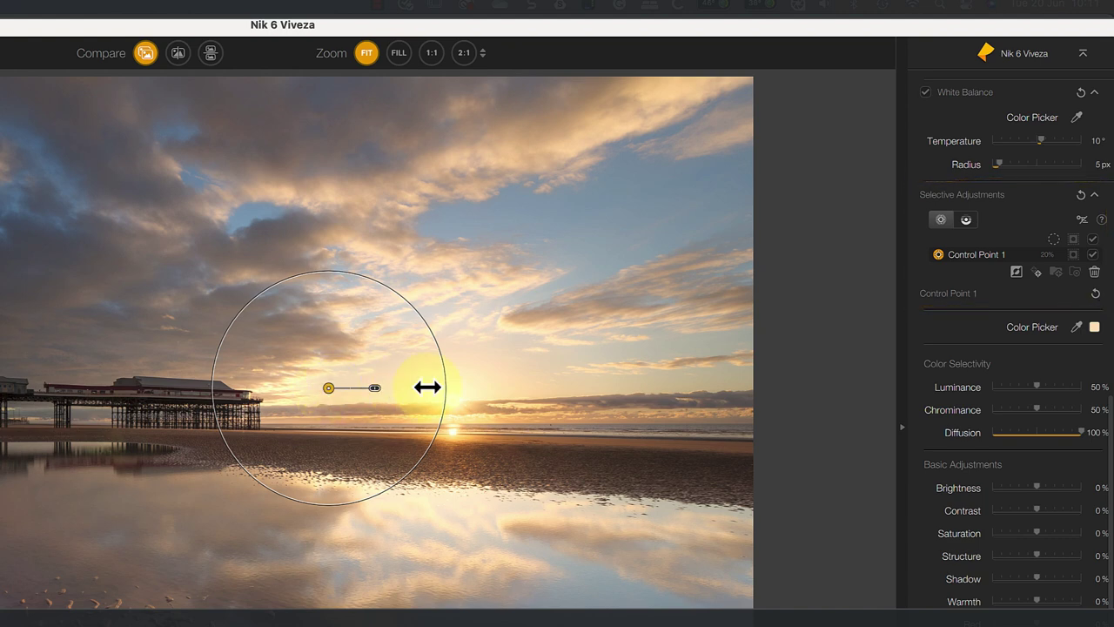
Show Control Point 1's mask, move the point onto the pier building and widen its circle.
click(1073, 255)
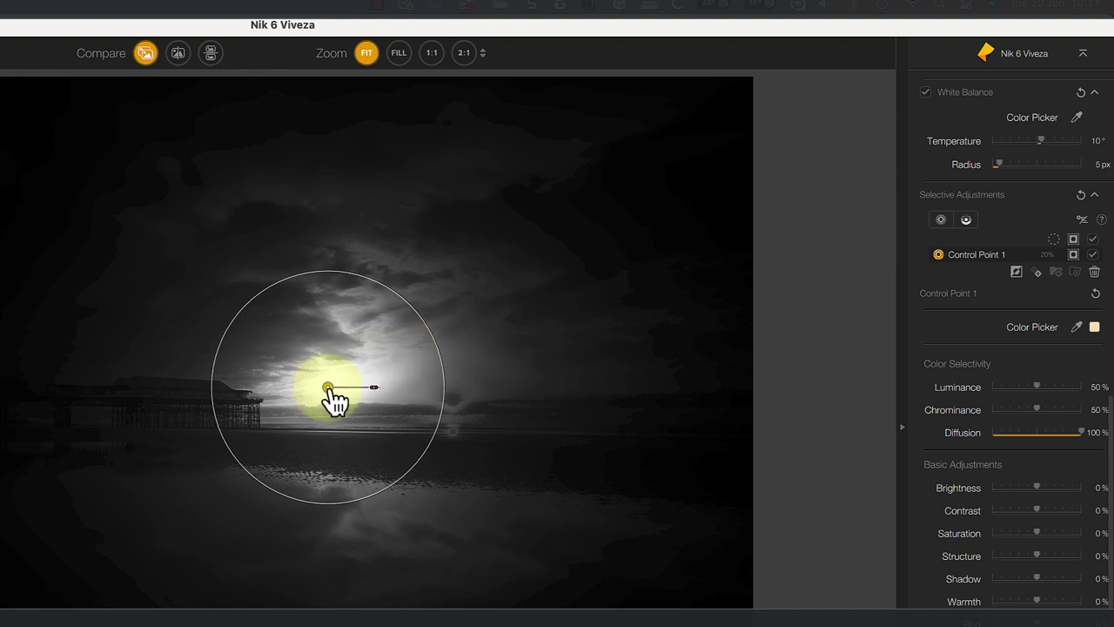
drag(335, 401, 208, 401)
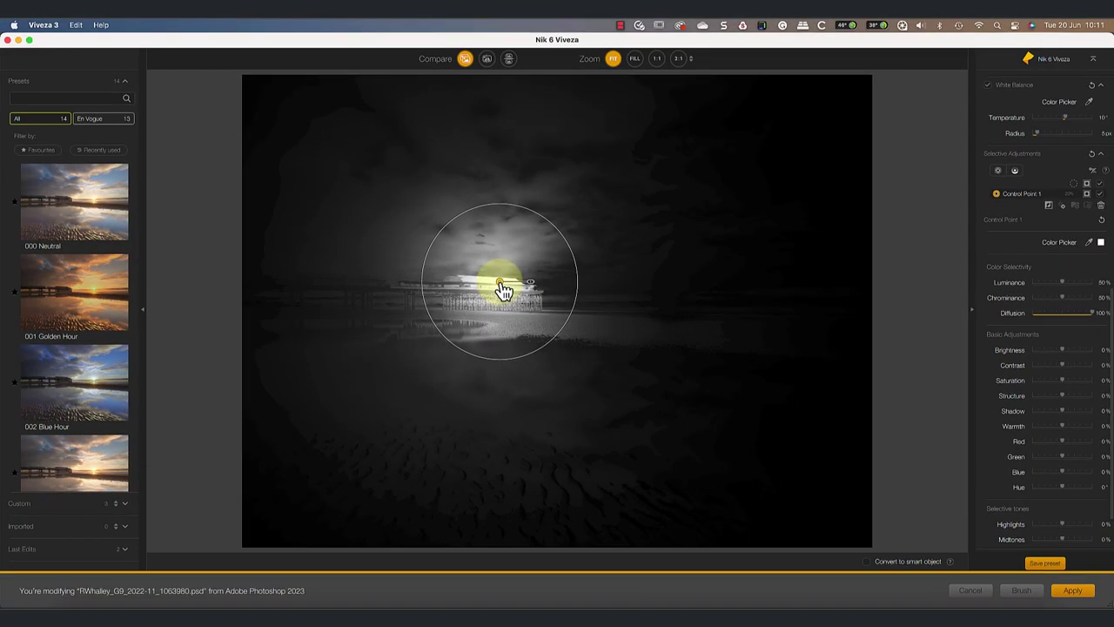
mouse_move(532, 291)
mouse_down()
mouse_move(542, 294)
mouse_move(533, 291)
mouse_up()
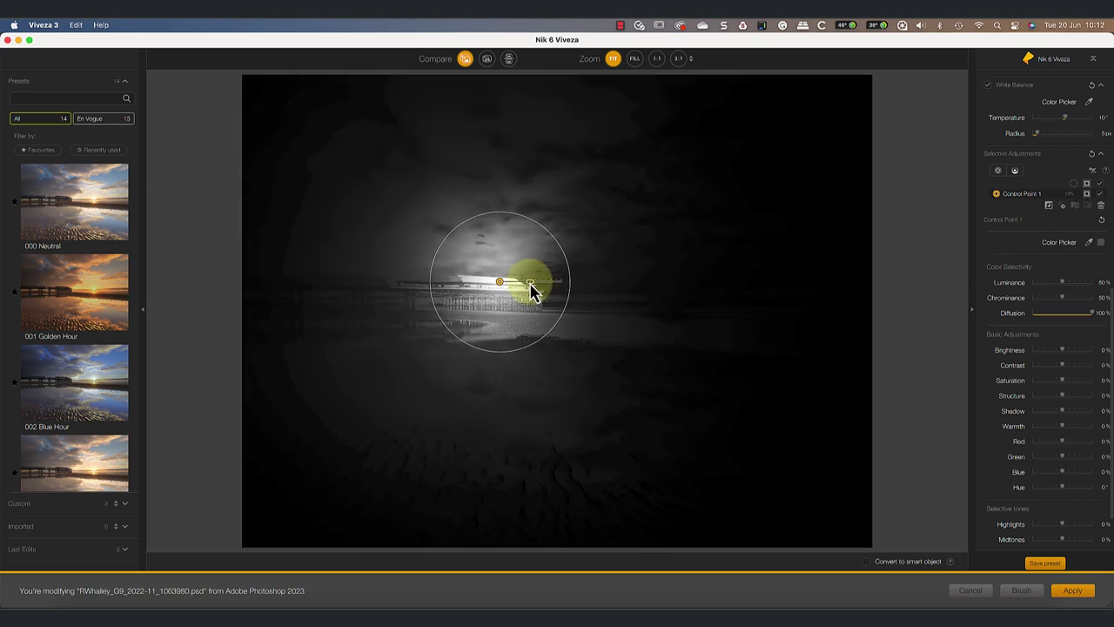
mouse_move(567, 299)
mouse_down()
mouse_move(583, 299)
mouse_move(565, 299)
mouse_up()
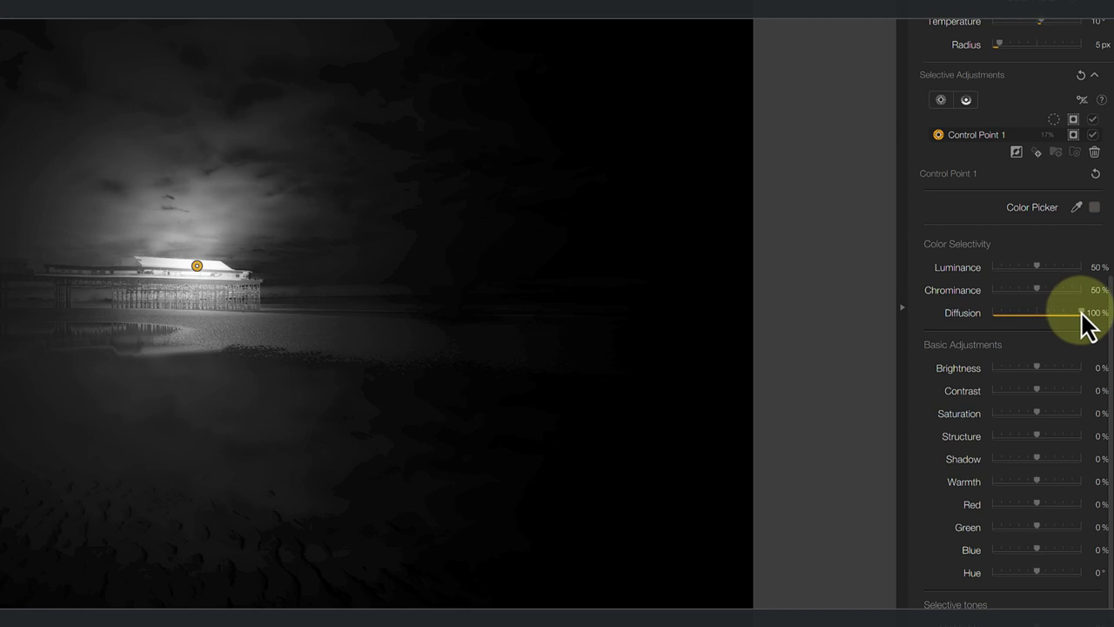
Lower Control Point 1's Diffusion to 73% for a tighter circle around the pier.
mouse_move(1080, 313)
mouse_down()
mouse_move(988, 314)
mouse_move(1085, 318)
mouse_up()
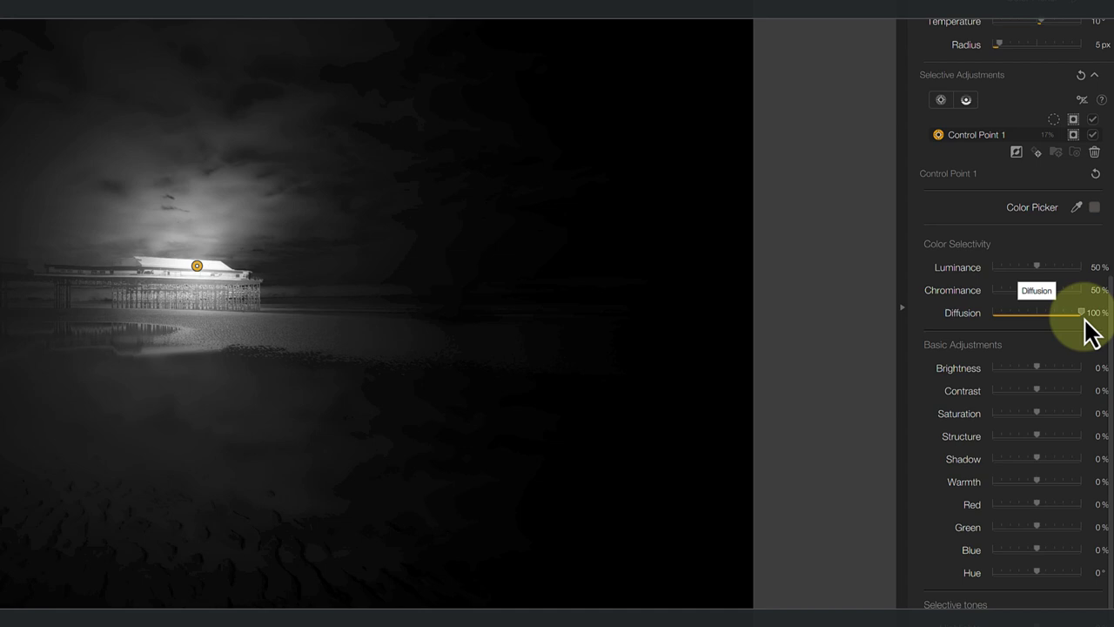
drag(1086, 319, 1058, 317)
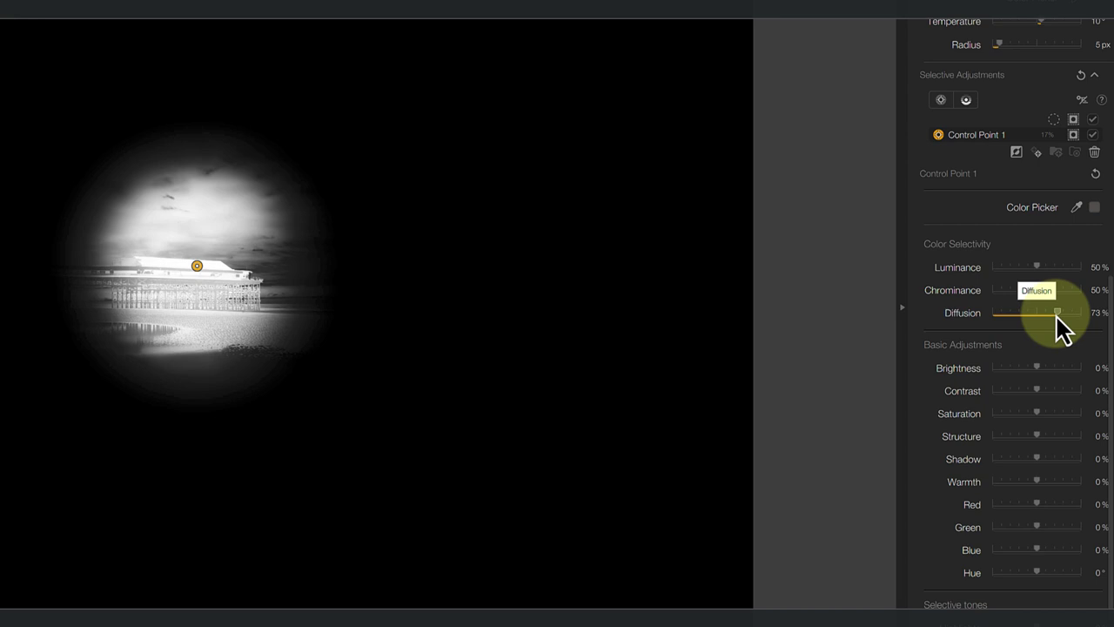
Raise Control Point 1's Brightness to 26% and show its mask again.
mouse_move(1088, 142)
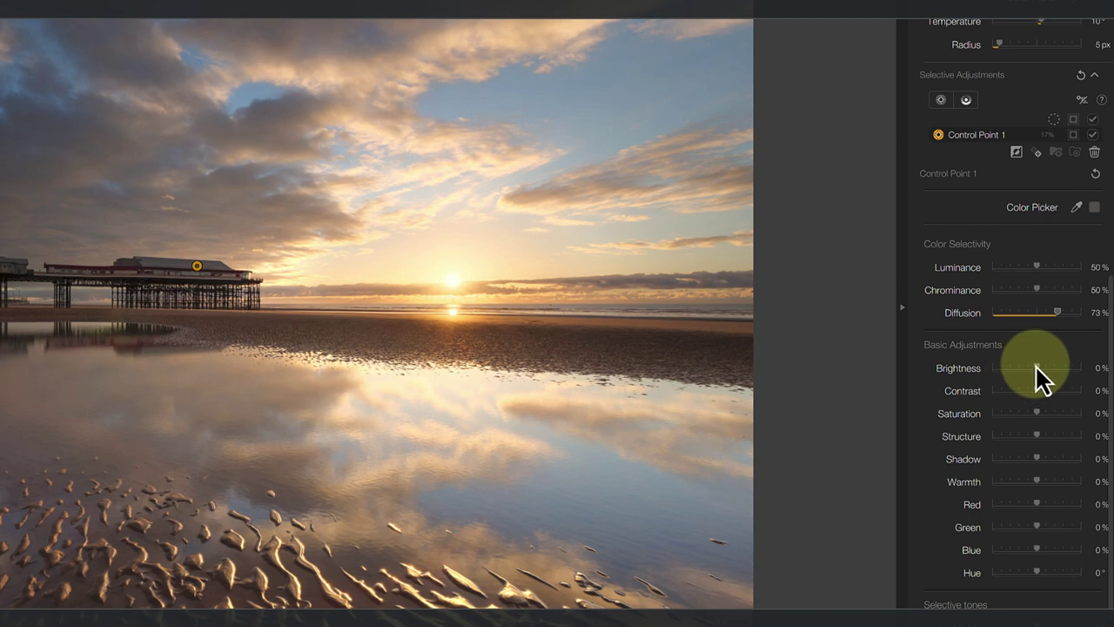
drag(1036, 368, 1049, 367)
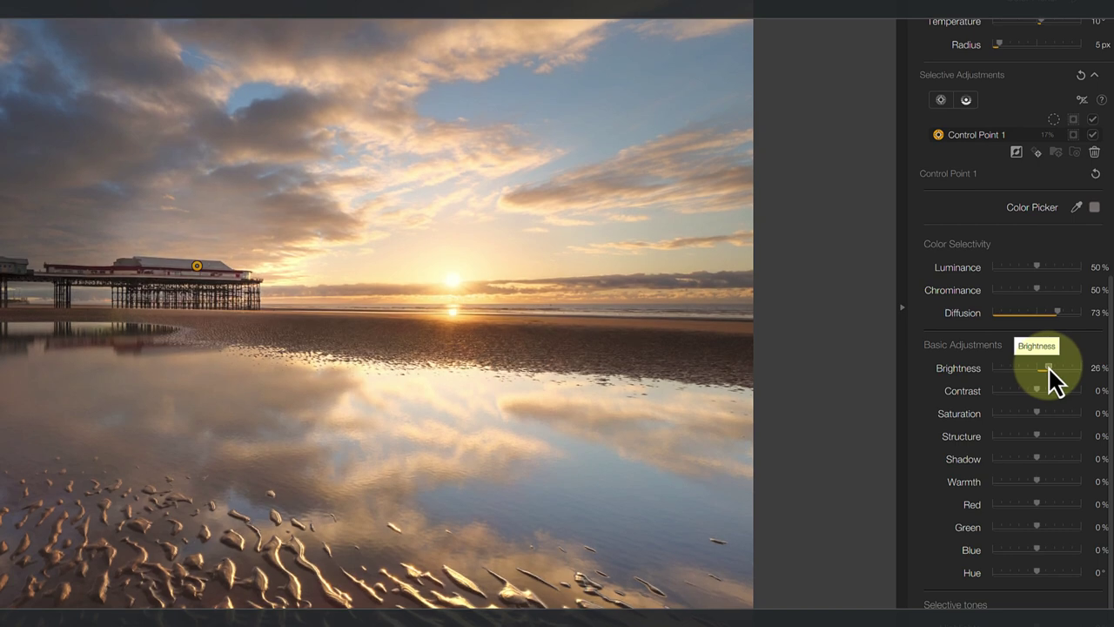
drag(1048, 367, 1048, 368)
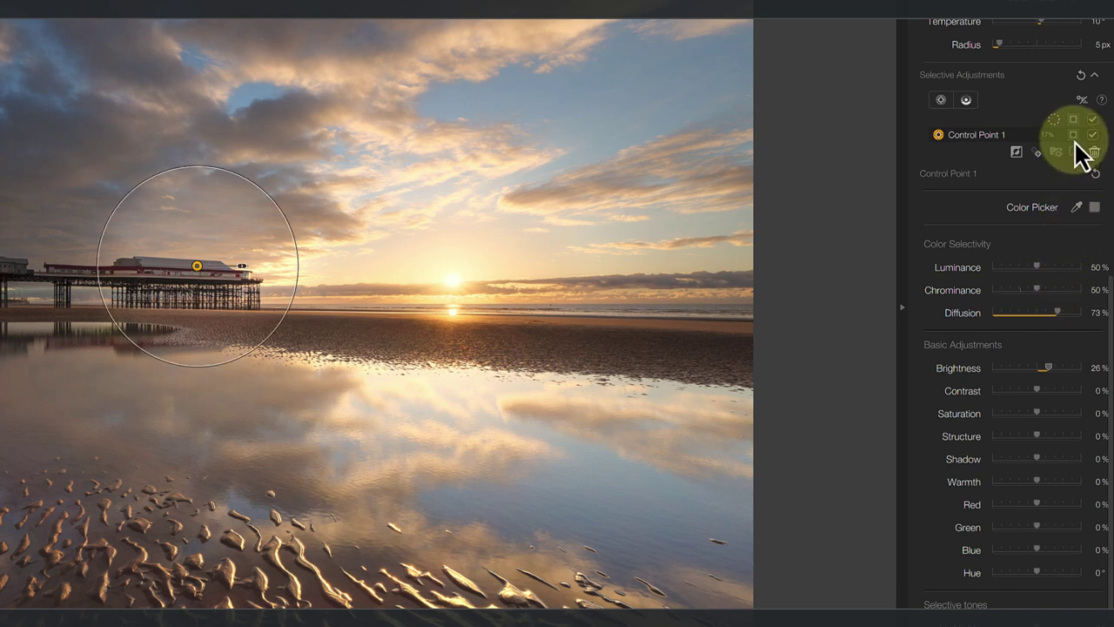
click(1074, 136)
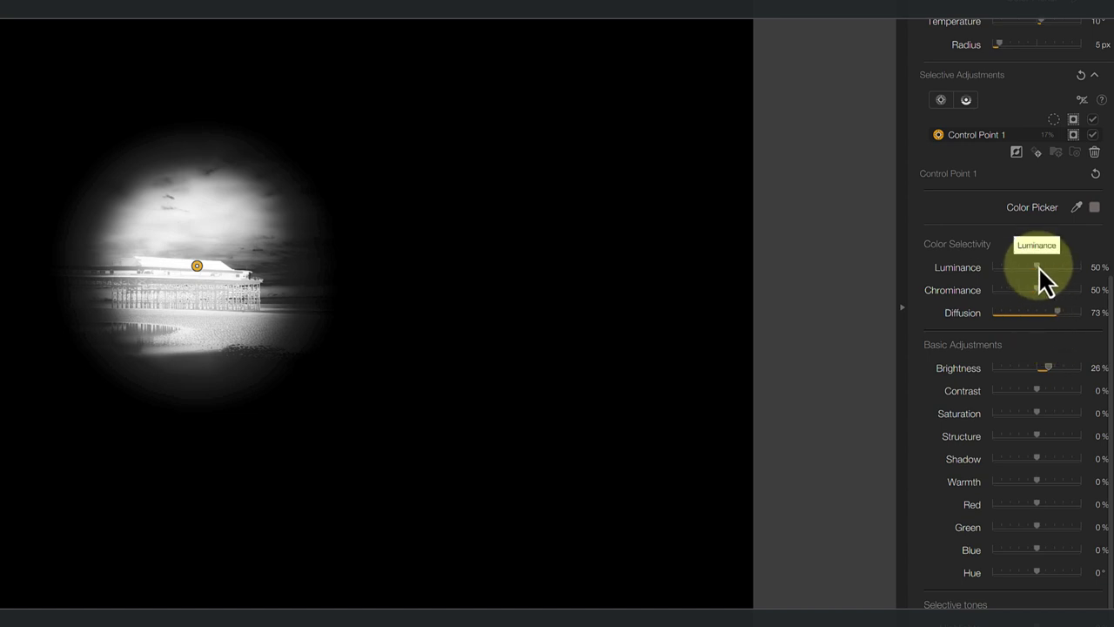
Try and reset the selectivity sliders, then set Luminance 94%, Chrominance 92%, Diffusion 99%.
drag(1038, 267, 1112, 263)
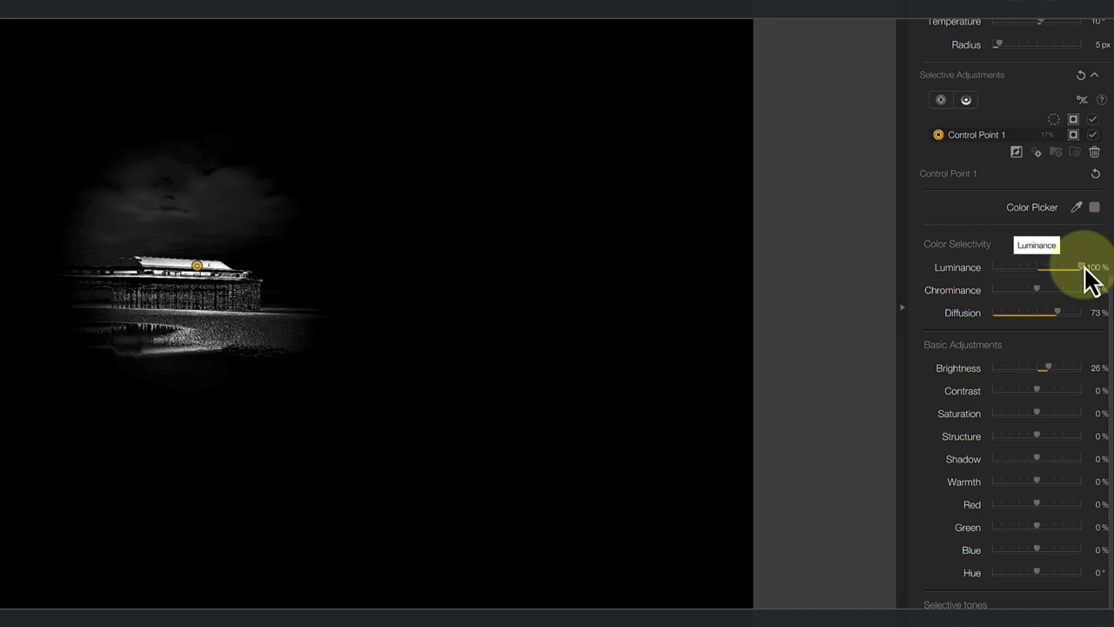
drag(1086, 267, 986, 277)
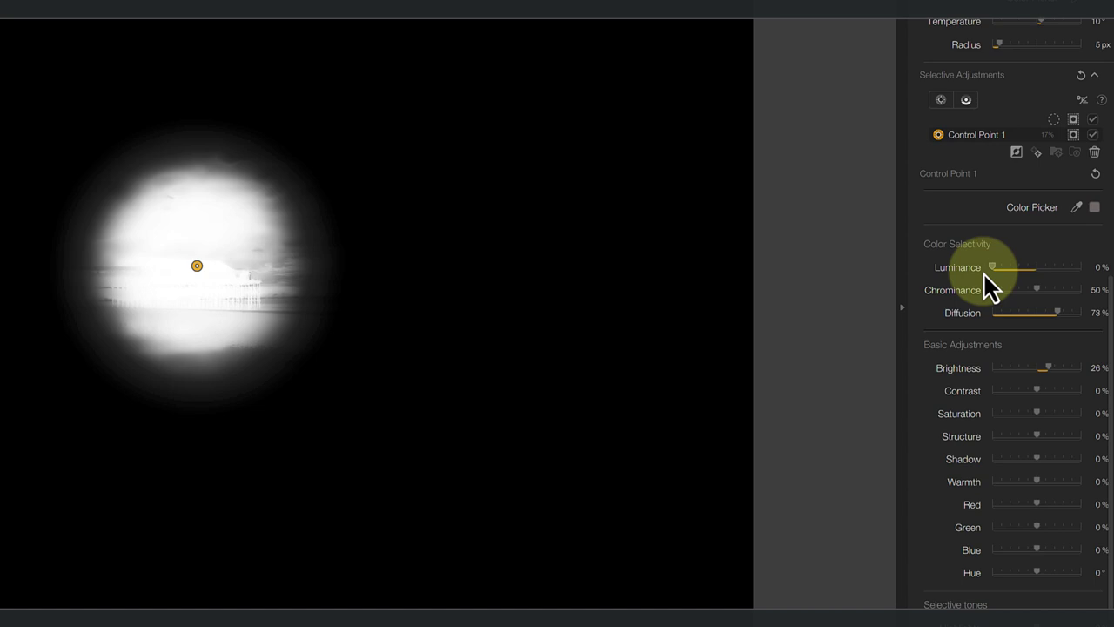
double_click(995, 267)
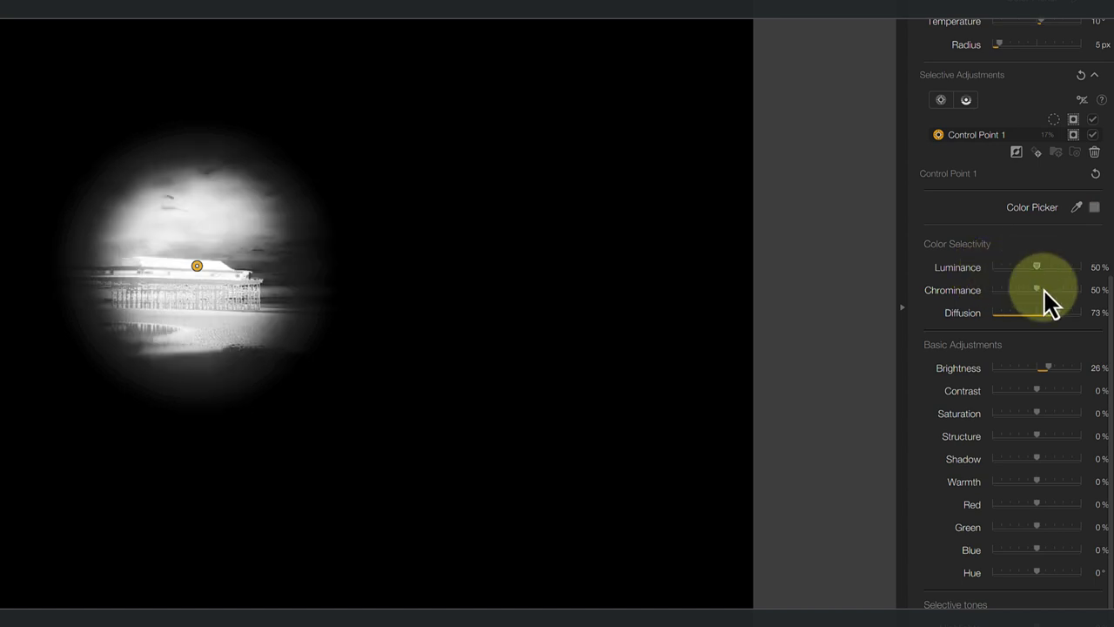
drag(1039, 289, 1014, 290)
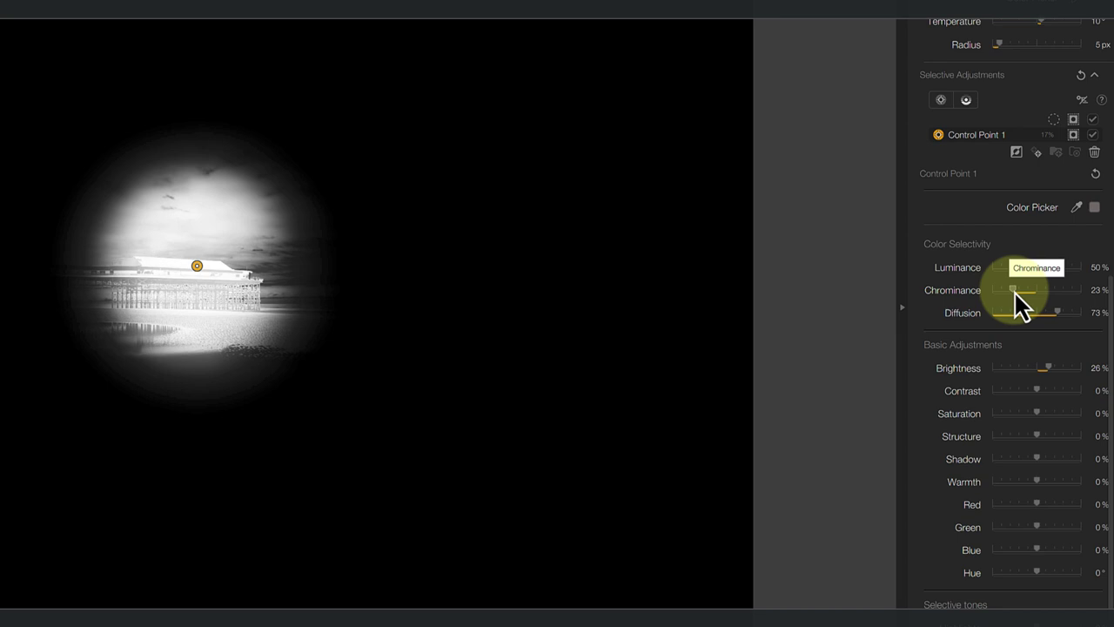
double_click(1014, 290)
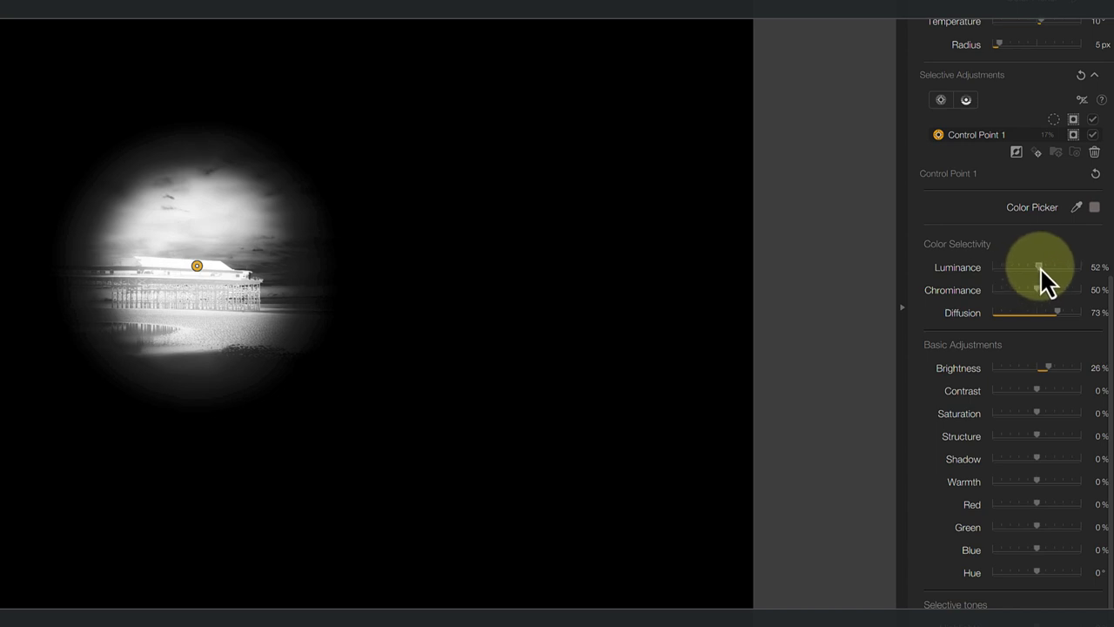
drag(1040, 268, 1077, 273)
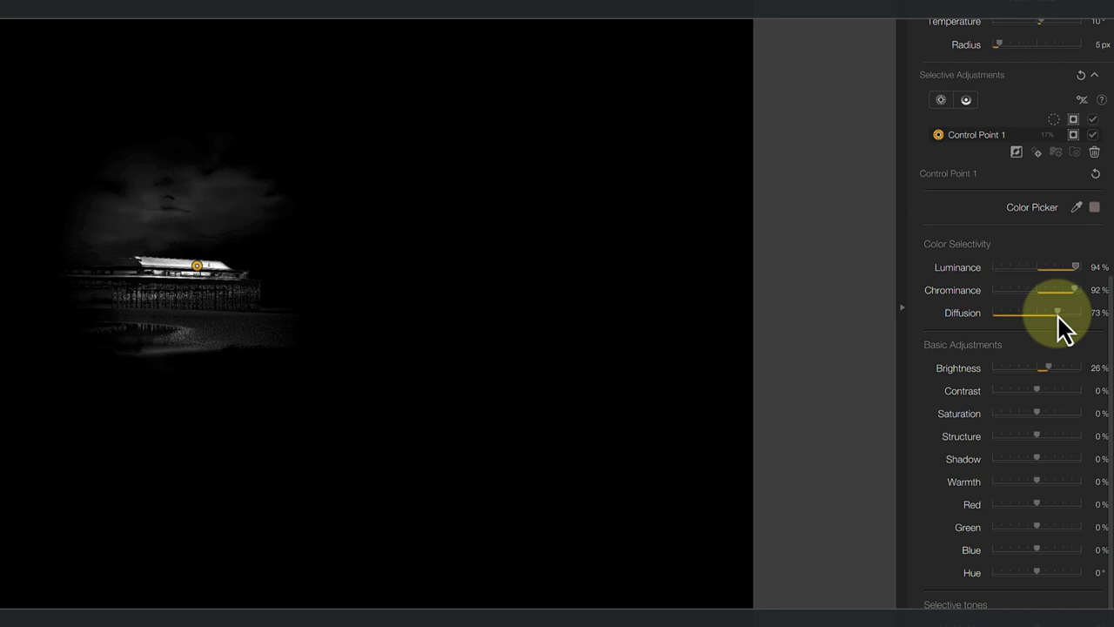
drag(1055, 312, 1080, 314)
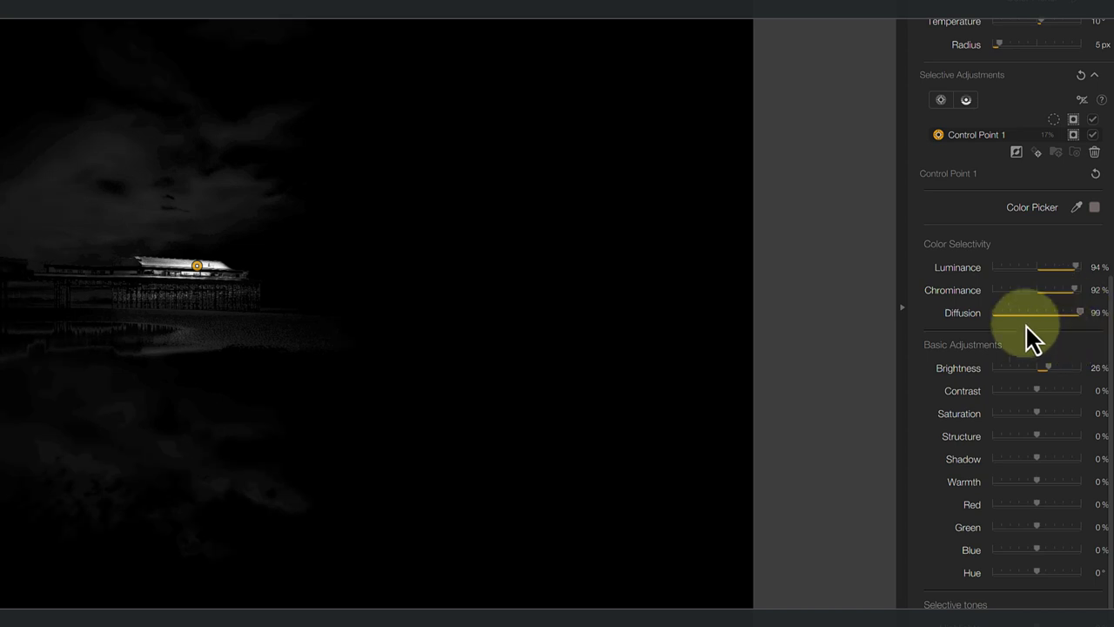
Enlarge Control Point 1's circle slightly and settle its Brightness at 29% with the mask off.
mouse_move(298, 229)
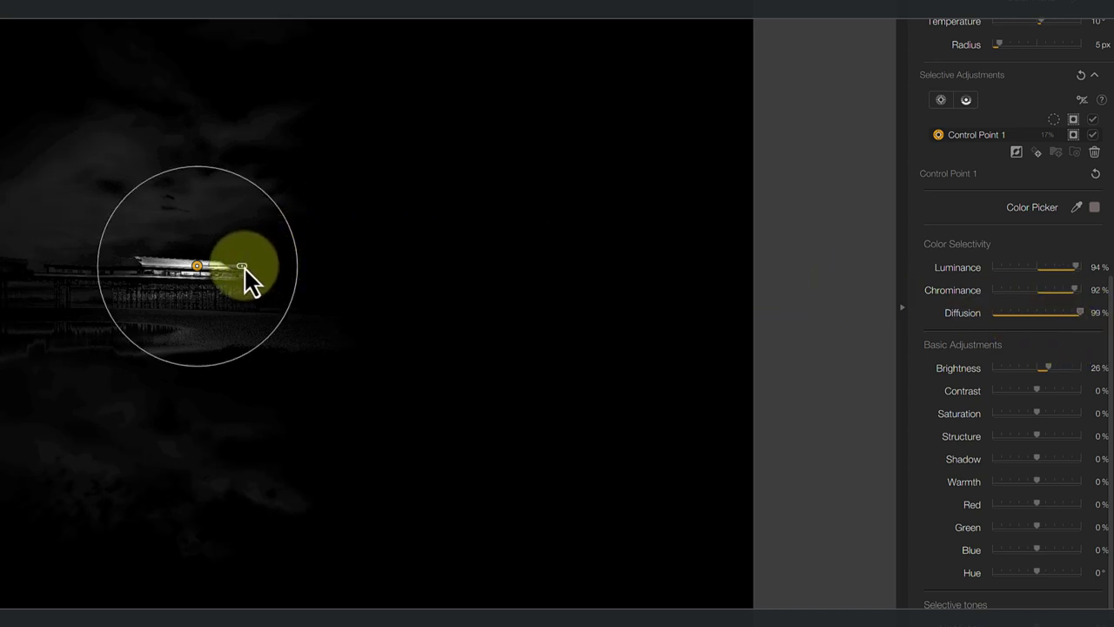
drag(242, 266, 242, 269)
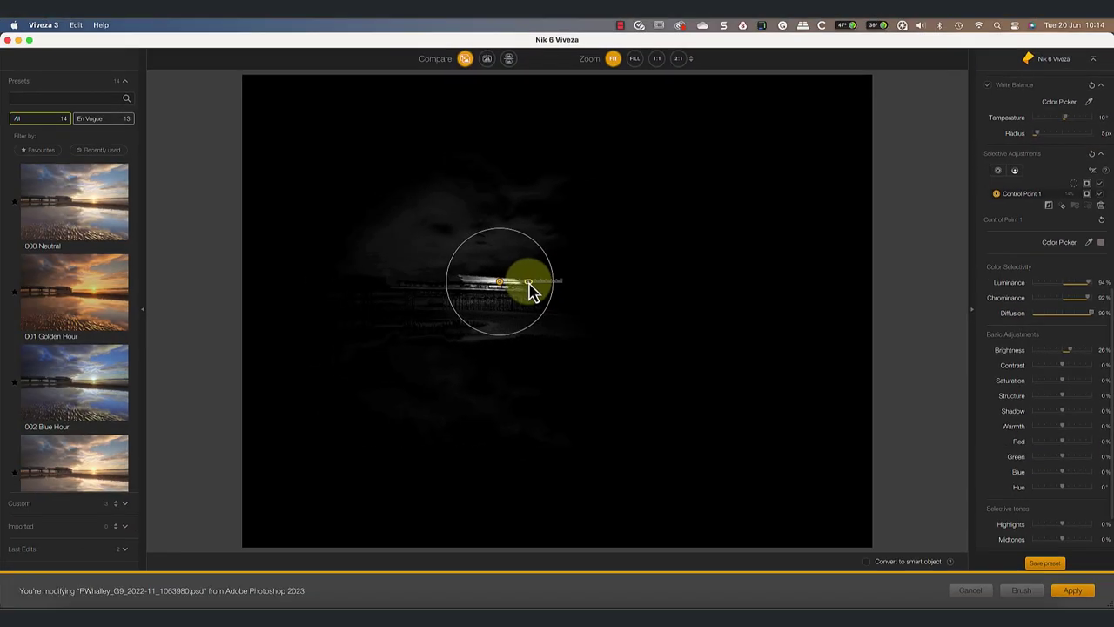
drag(533, 290, 535, 289)
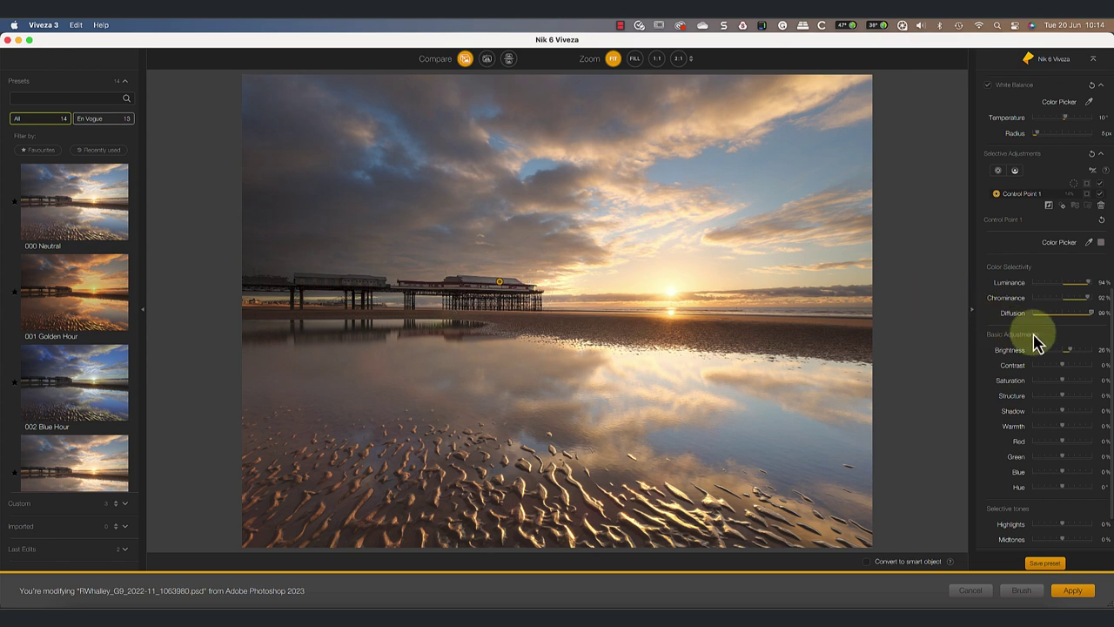
drag(1071, 354, 1072, 357)
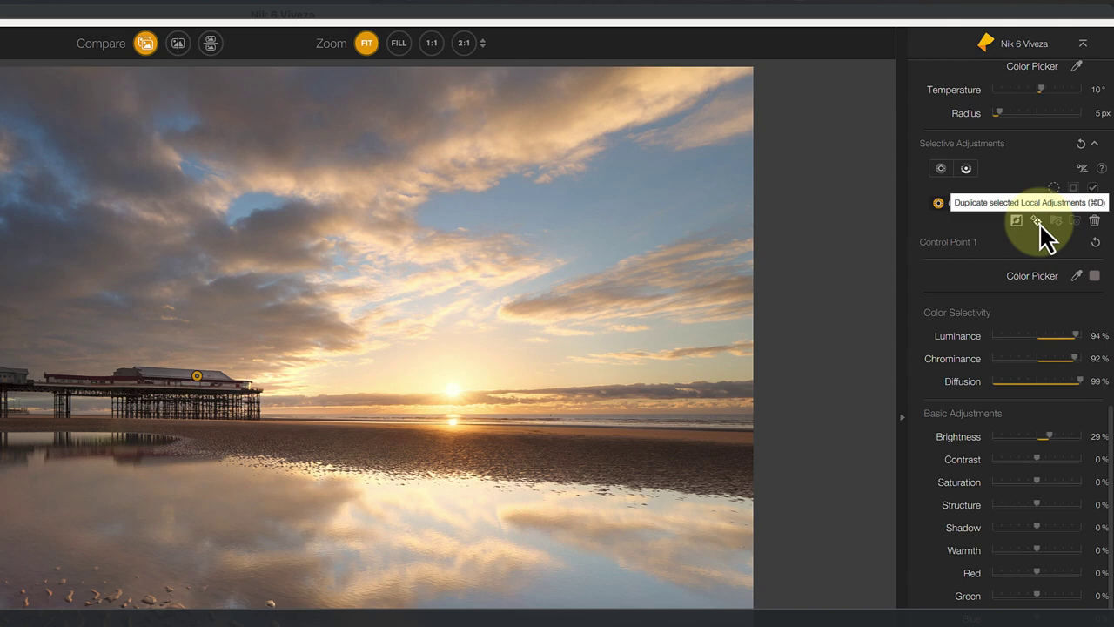
Duplicate the point as Control Point 2, move it along the pier, and view at 1:1.
click(1037, 221)
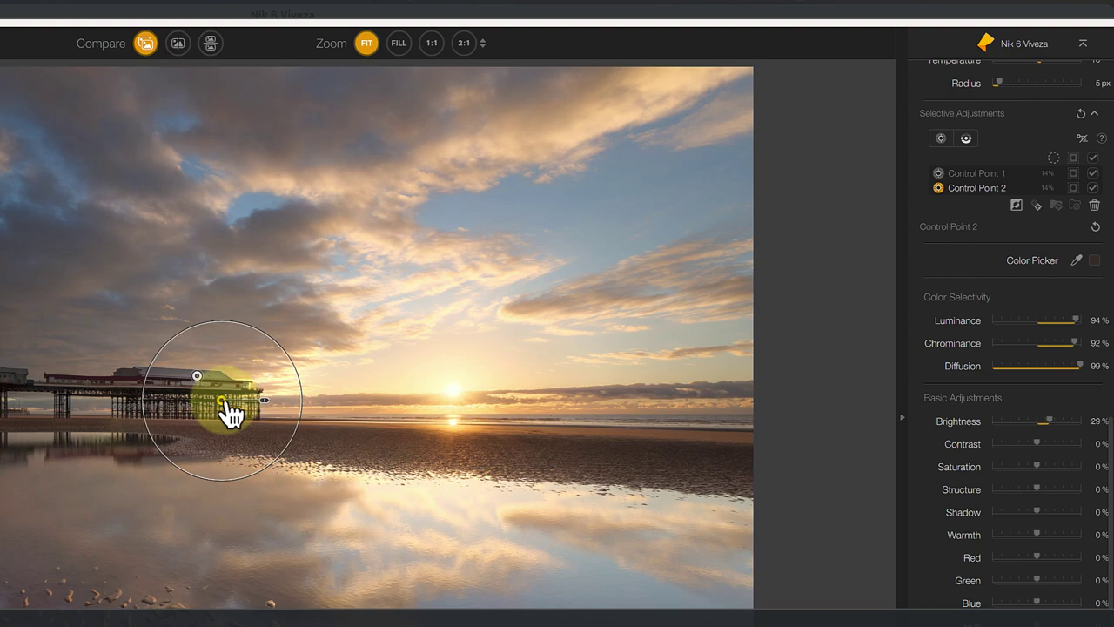
drag(223, 402, 174, 398)
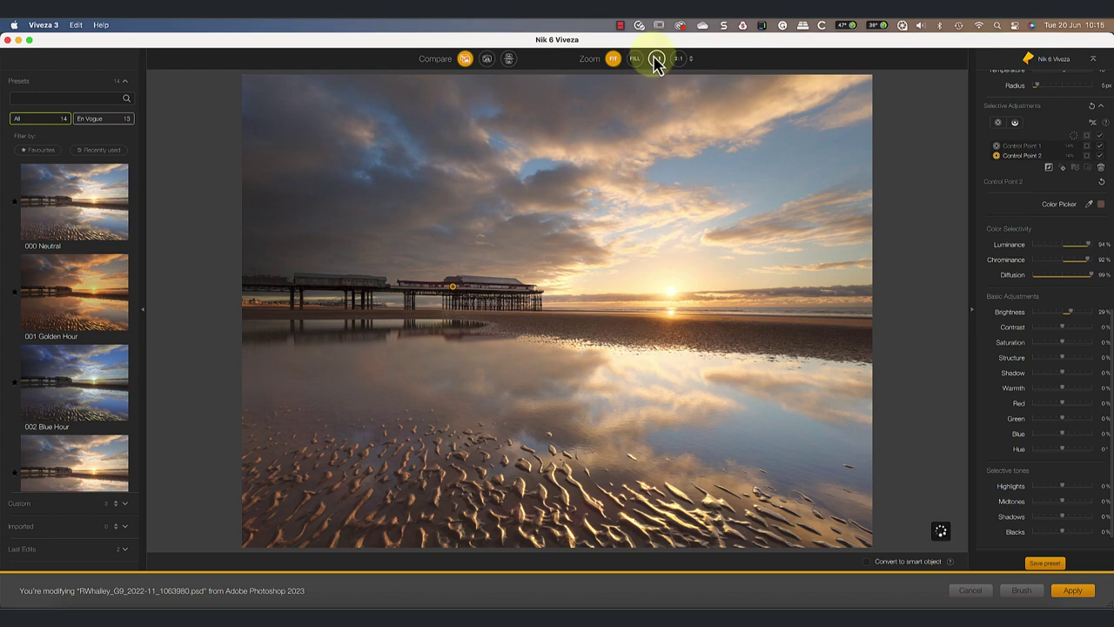
click(657, 58)
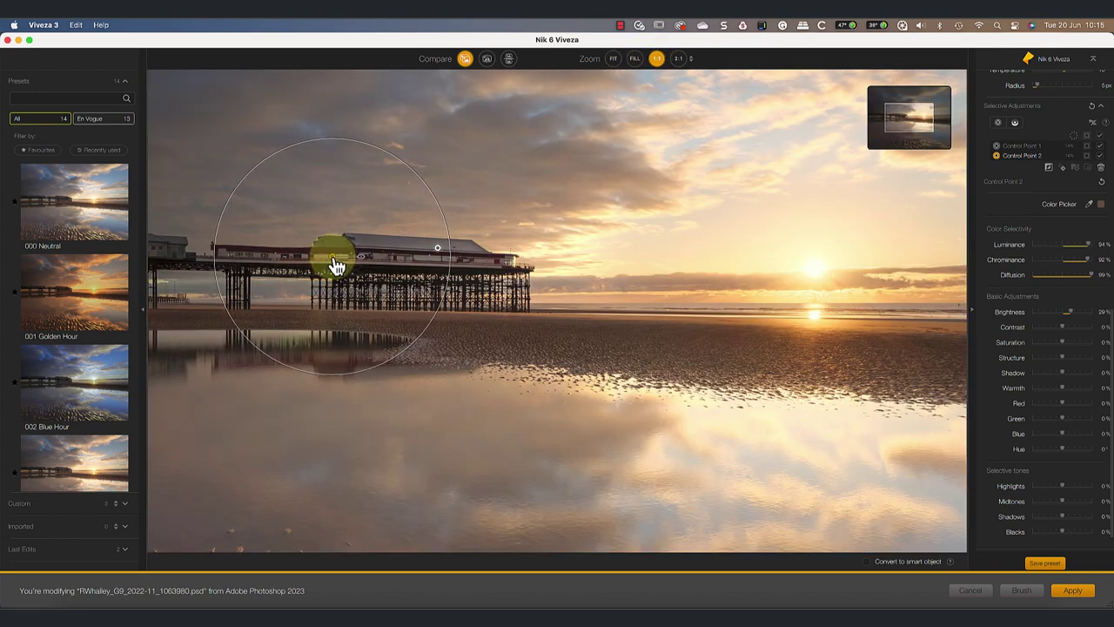
click(1093, 165)
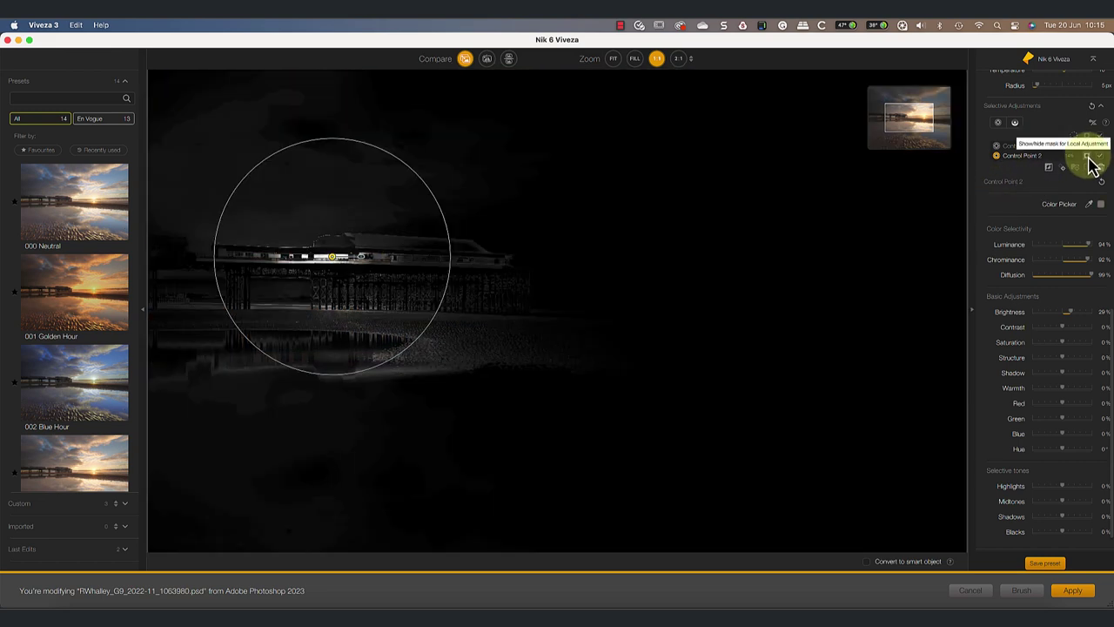
click(1093, 166)
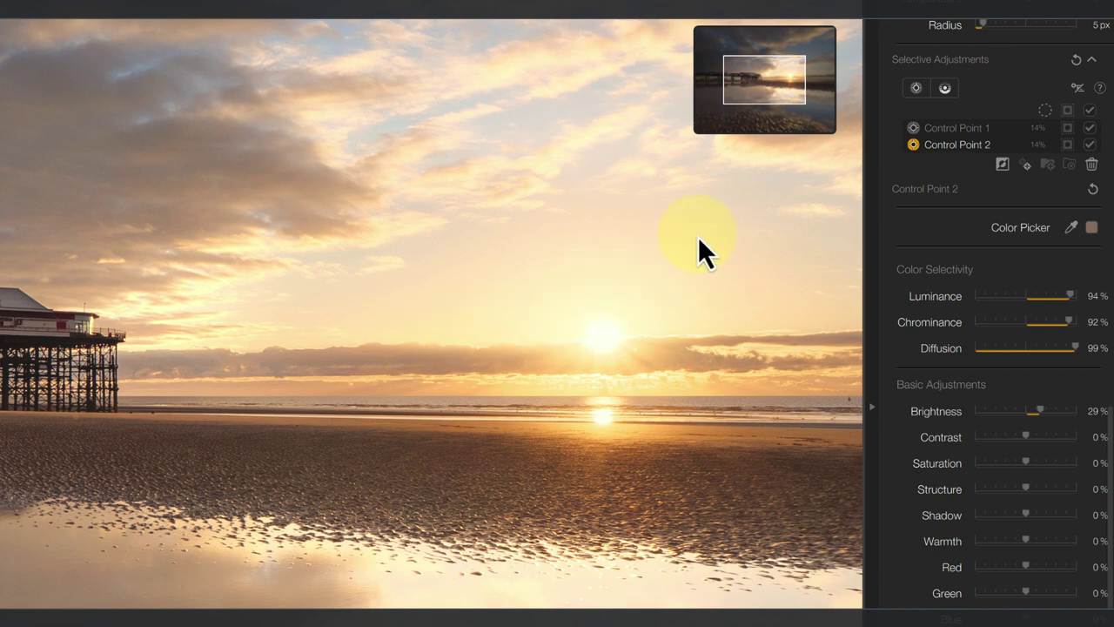
Group both pier control points into Group 1, show its mask, and set Brightness to 27%.
mouse_move(944, 125)
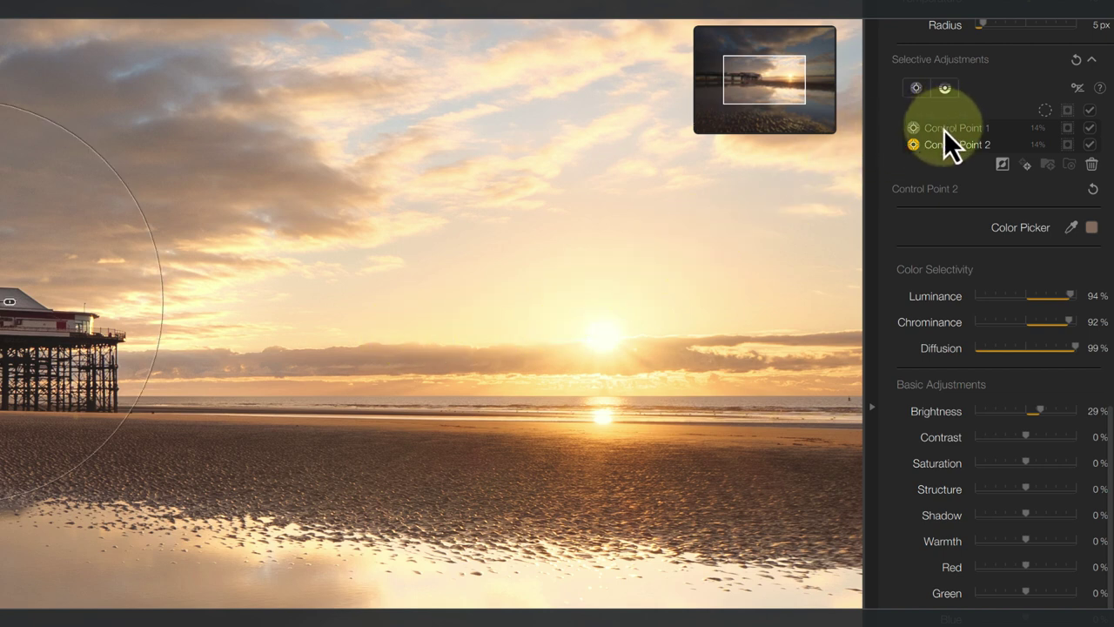
shift+click(944, 129)
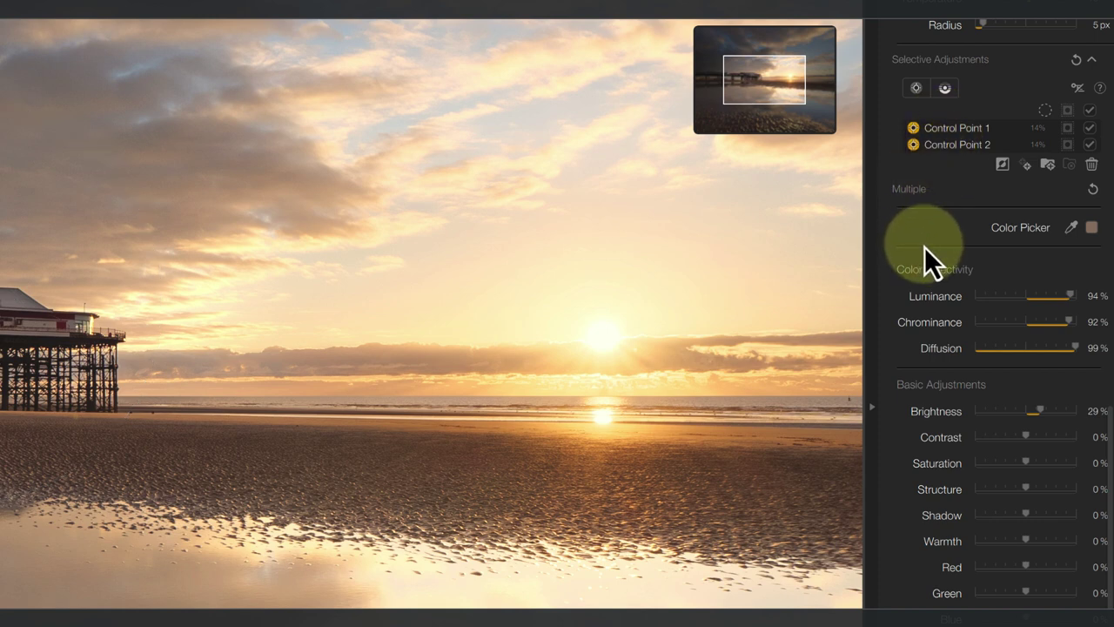
click(1051, 164)
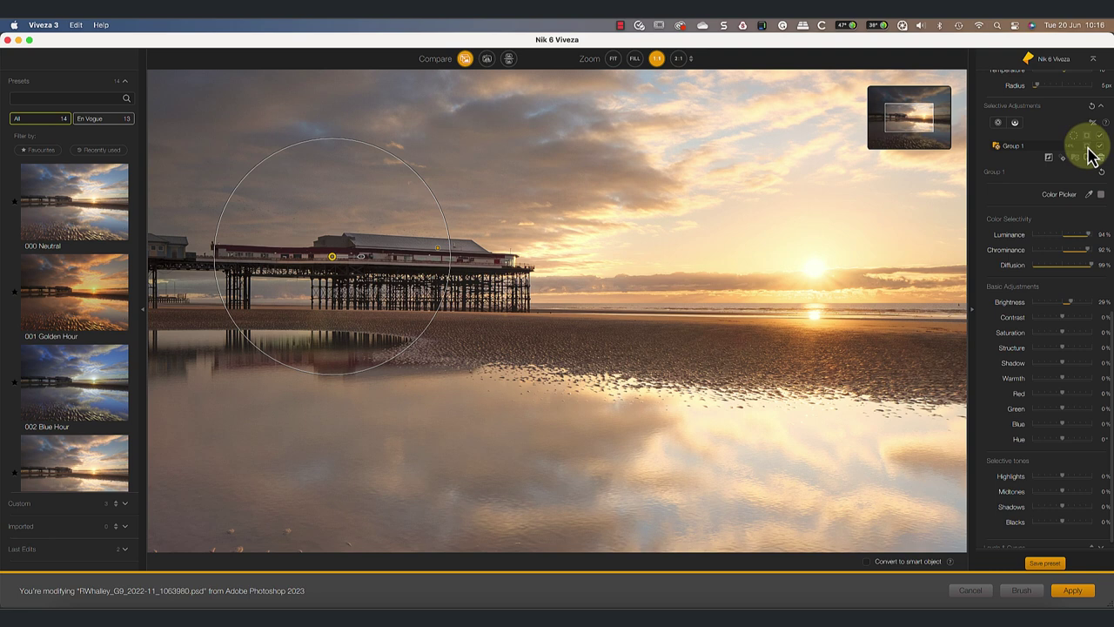
click(1087, 148)
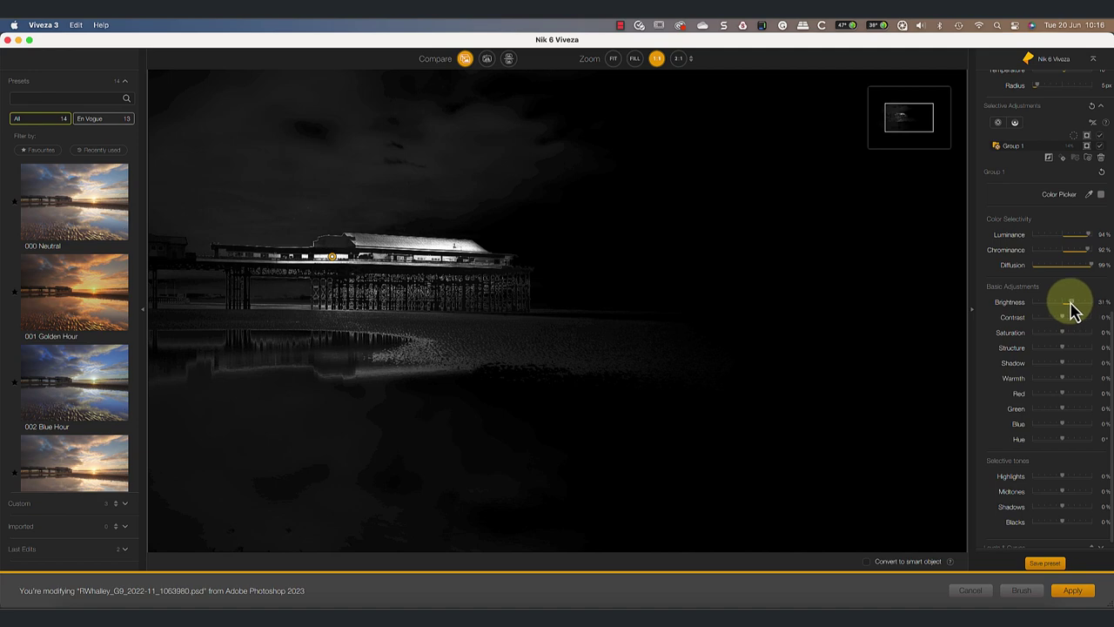
drag(1073, 303, 1070, 301)
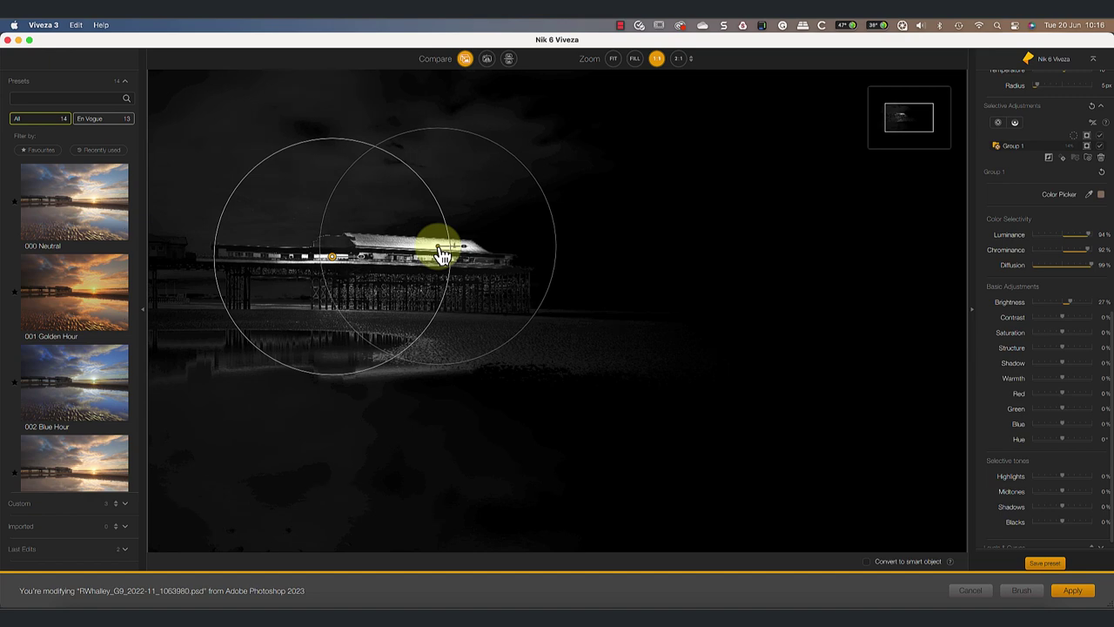
Nudge the left pier control point slightly left and reduce its radius.
click(334, 266)
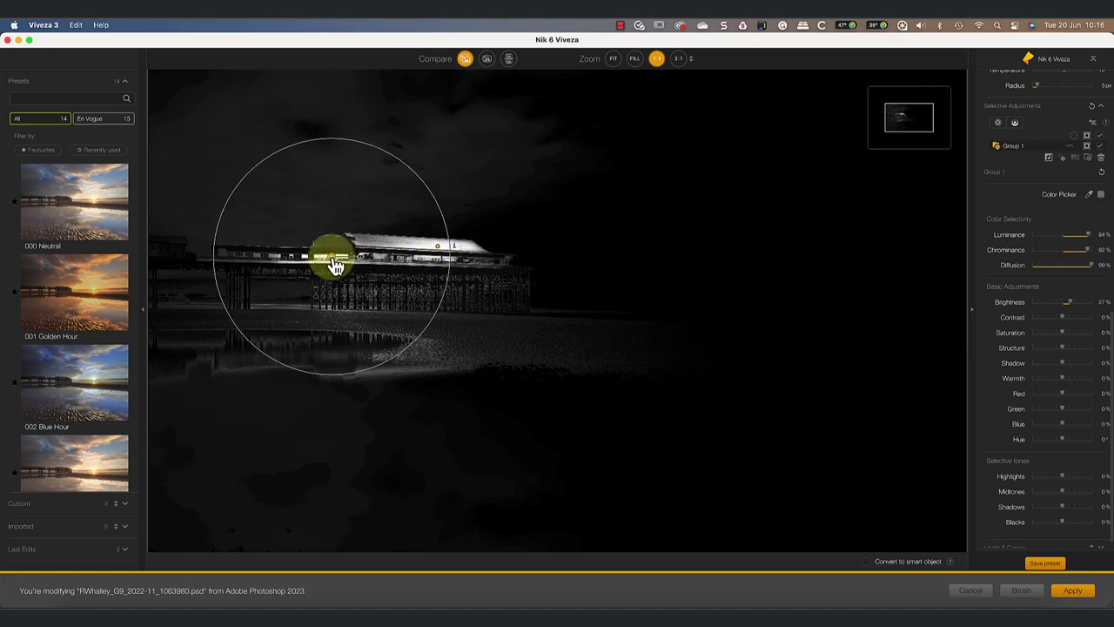
drag(334, 266, 308, 265)
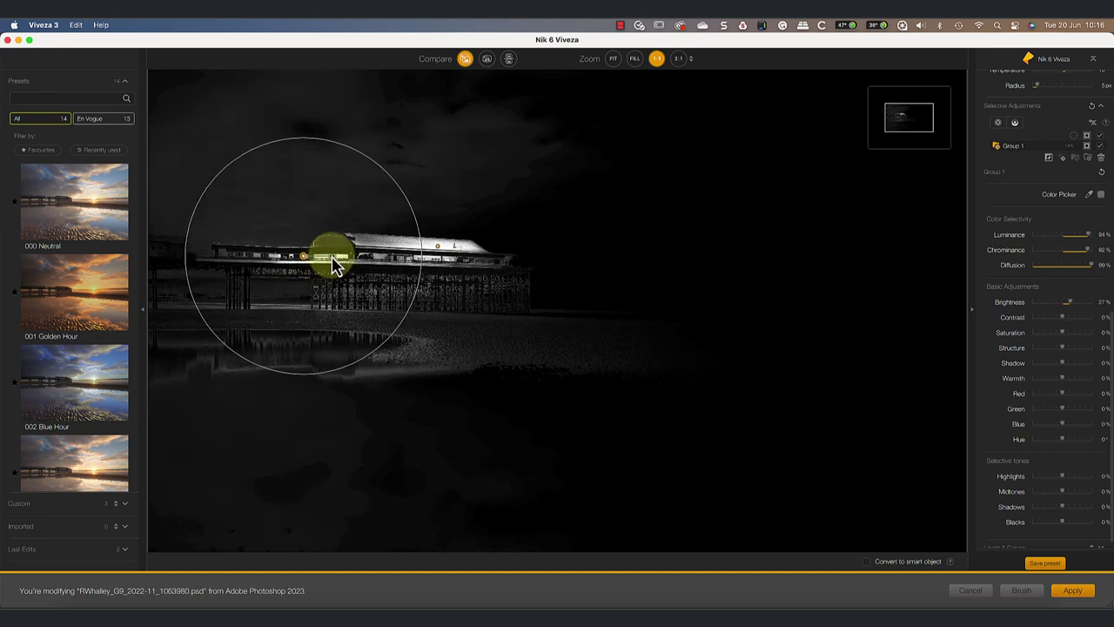
scroll(336, 265, down, 5)
scroll(336, 266, up, 3)
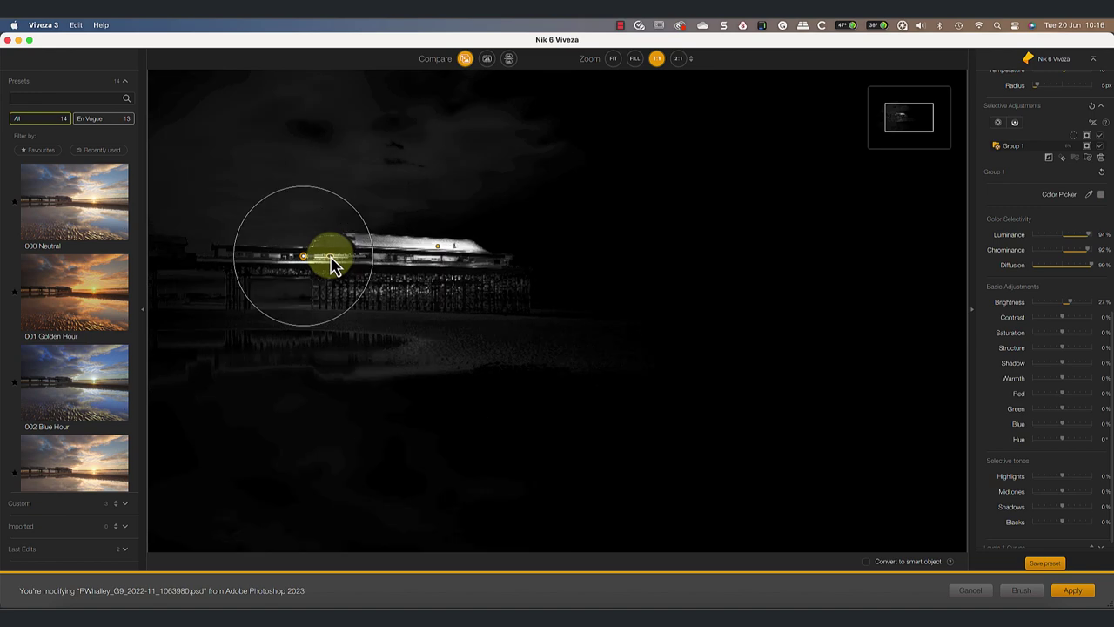
scroll(336, 266, up, 1)
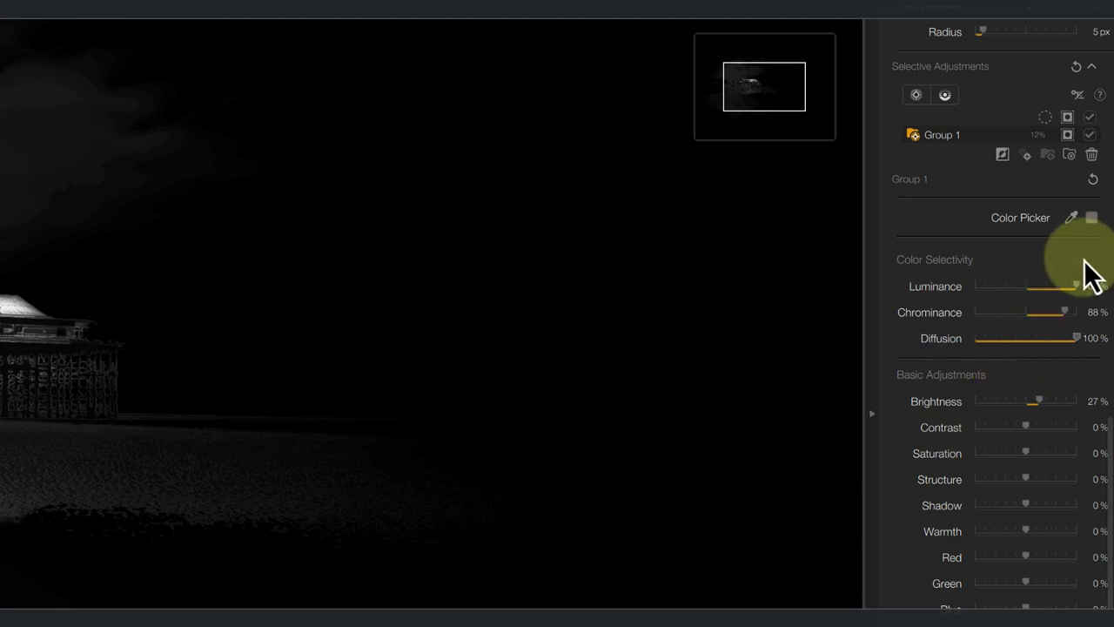
Reset Group 1's Luminance and Chrominance selectivity to 50% and pan to centre the pier.
double_click(1077, 288)
drag(1064, 311, 1070, 315)
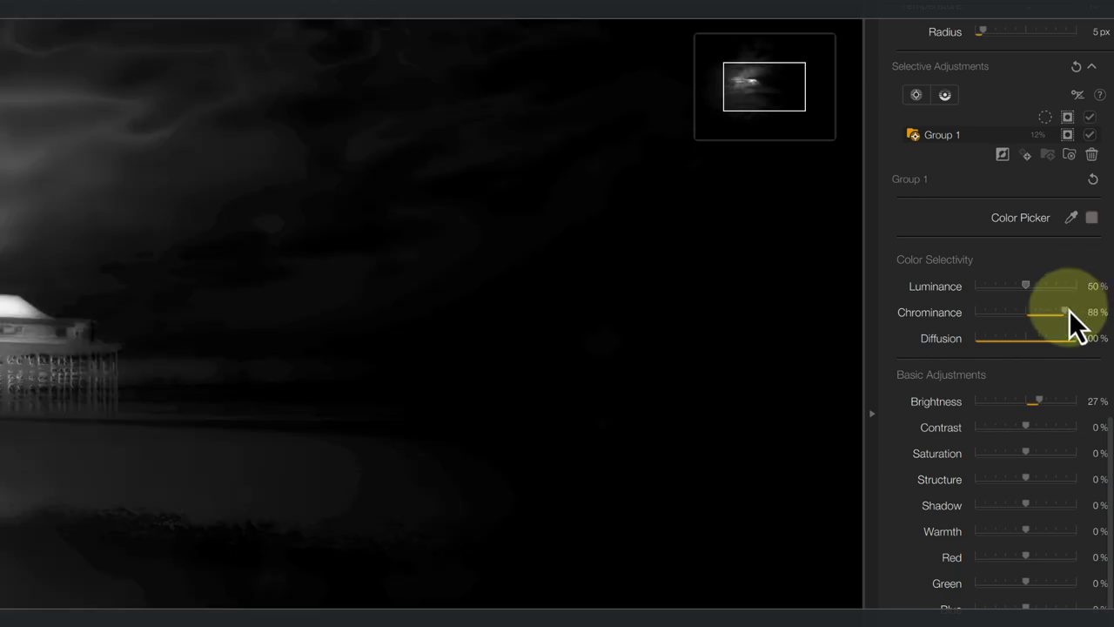
double_click(1070, 315)
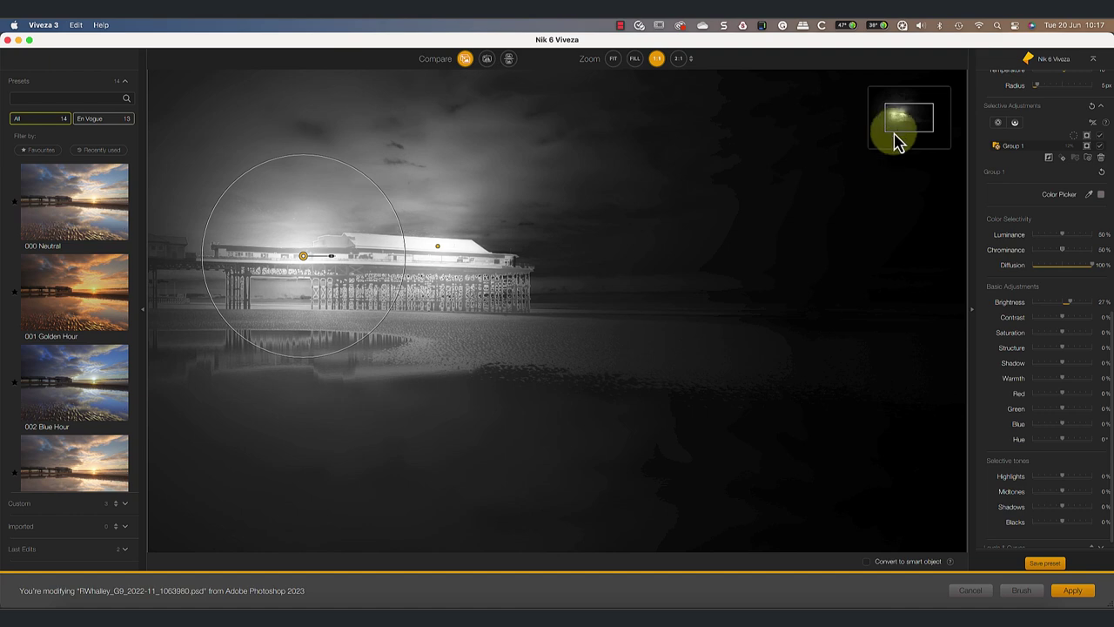
drag(893, 126, 888, 124)
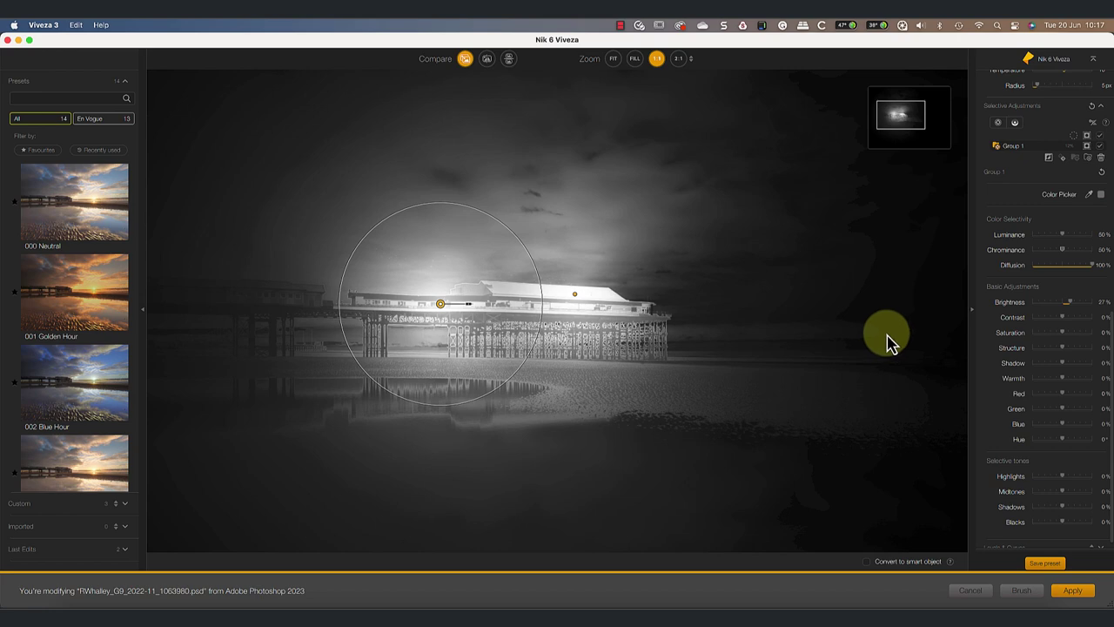
Place an inverted control point in the upper-left sky with Luminance 33%, Chrominance 27%, Diffusion 90%.
click(997, 126)
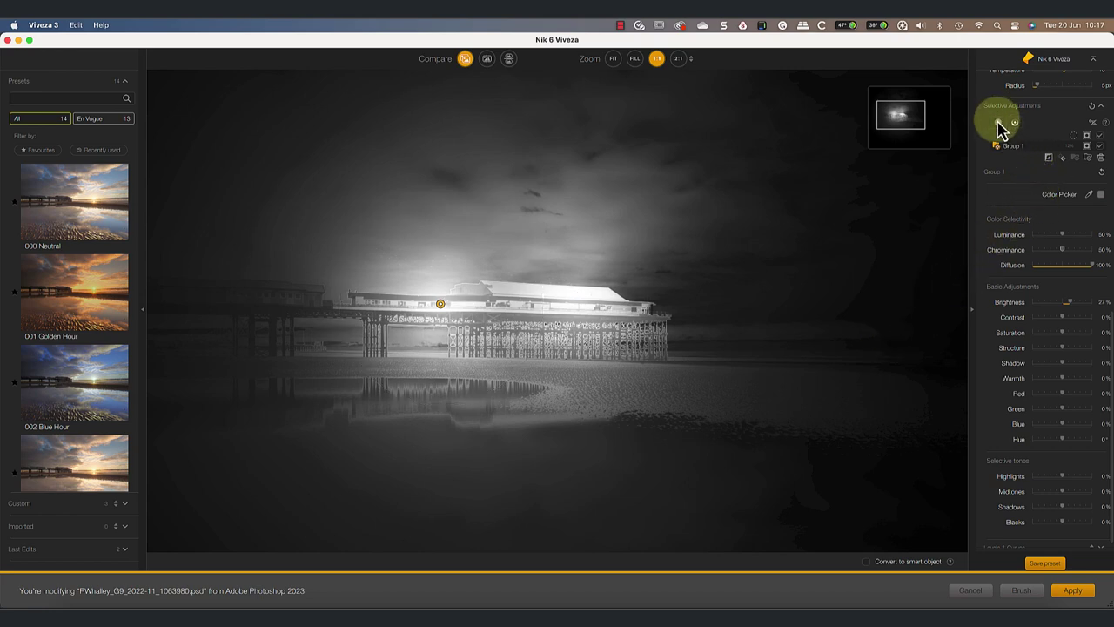
scroll(995, 129, up, 5)
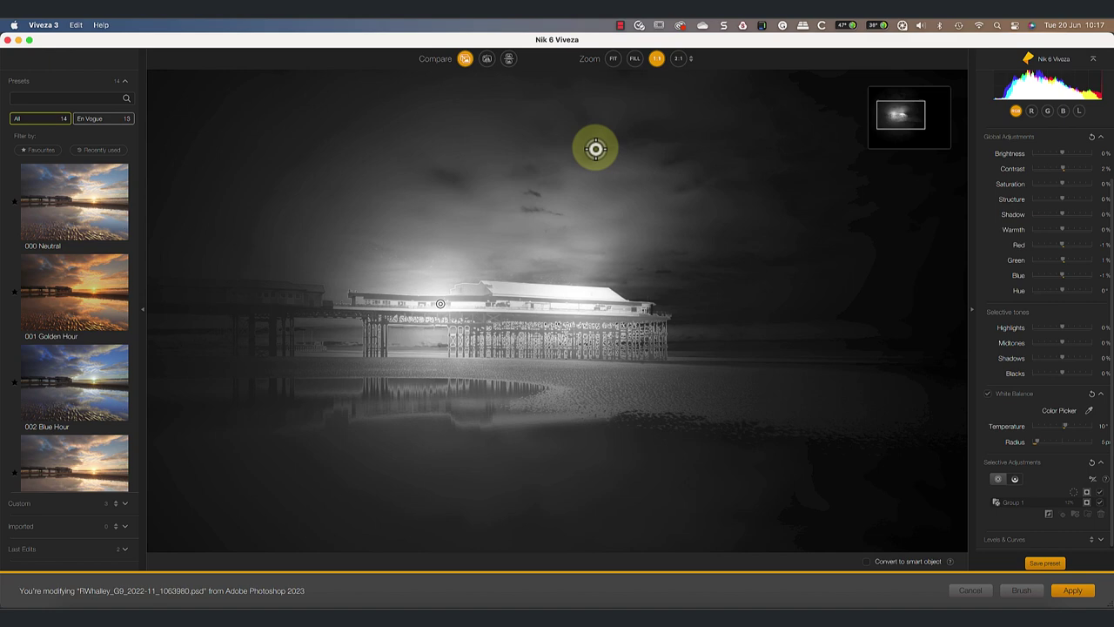
click(373, 142)
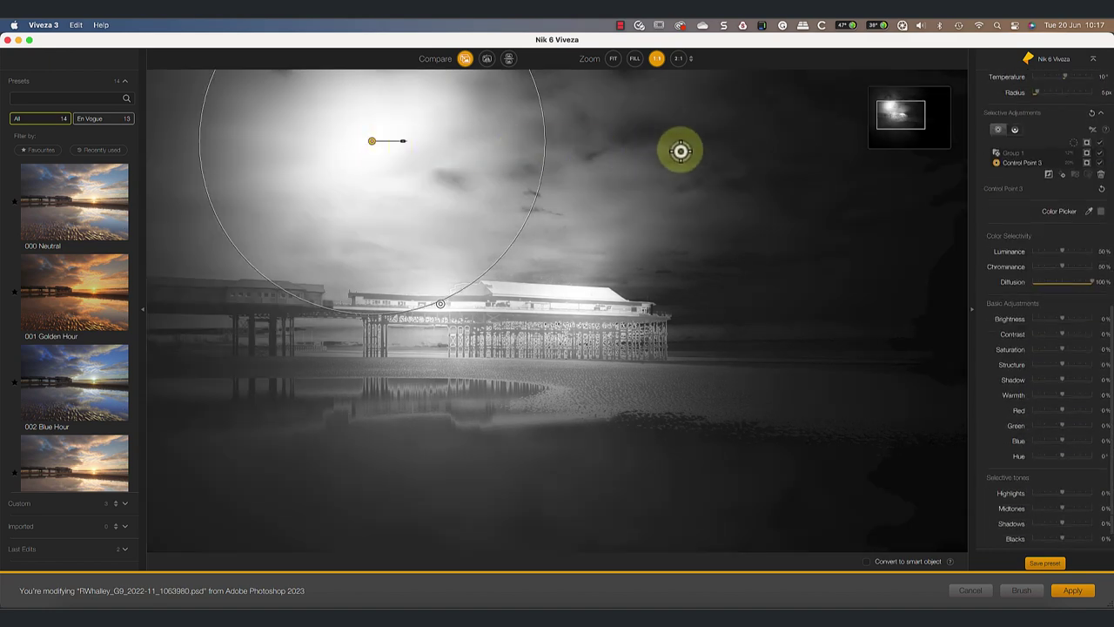
click(1088, 165)
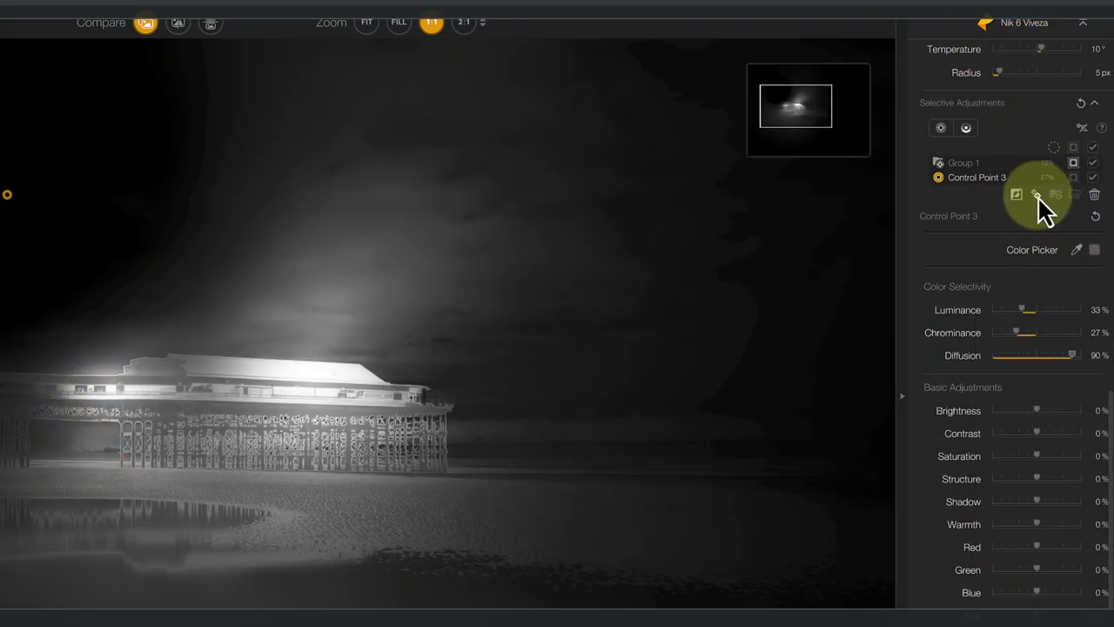
Duplicate the sky control point, move the copy to the upper middle sky, and select both points.
click(1037, 194)
drag(31, 221, 305, 198)
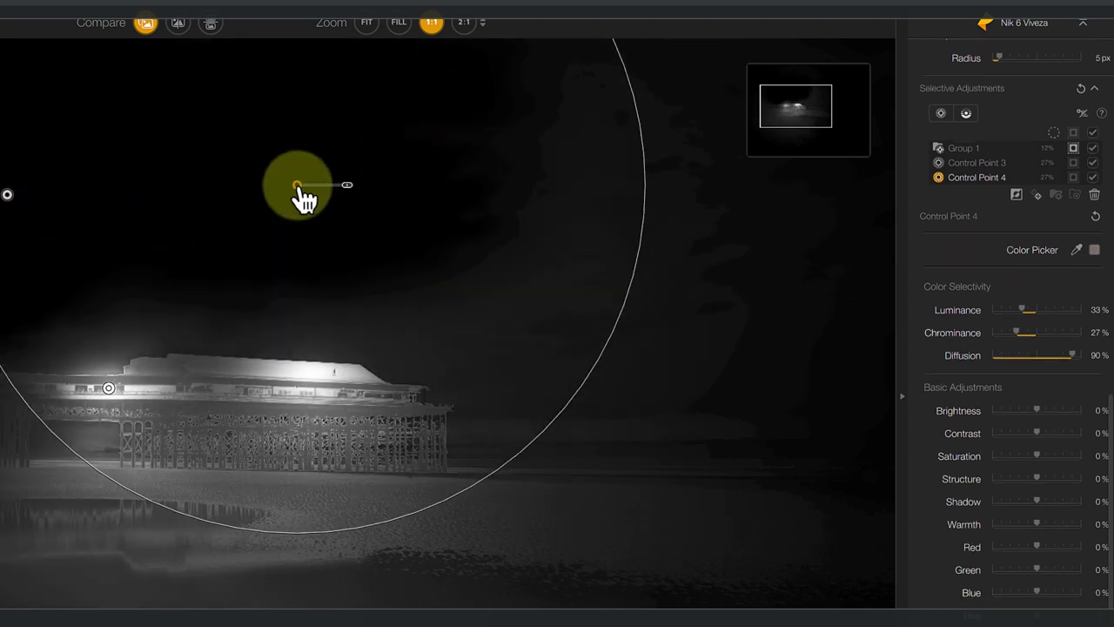
click(973, 164)
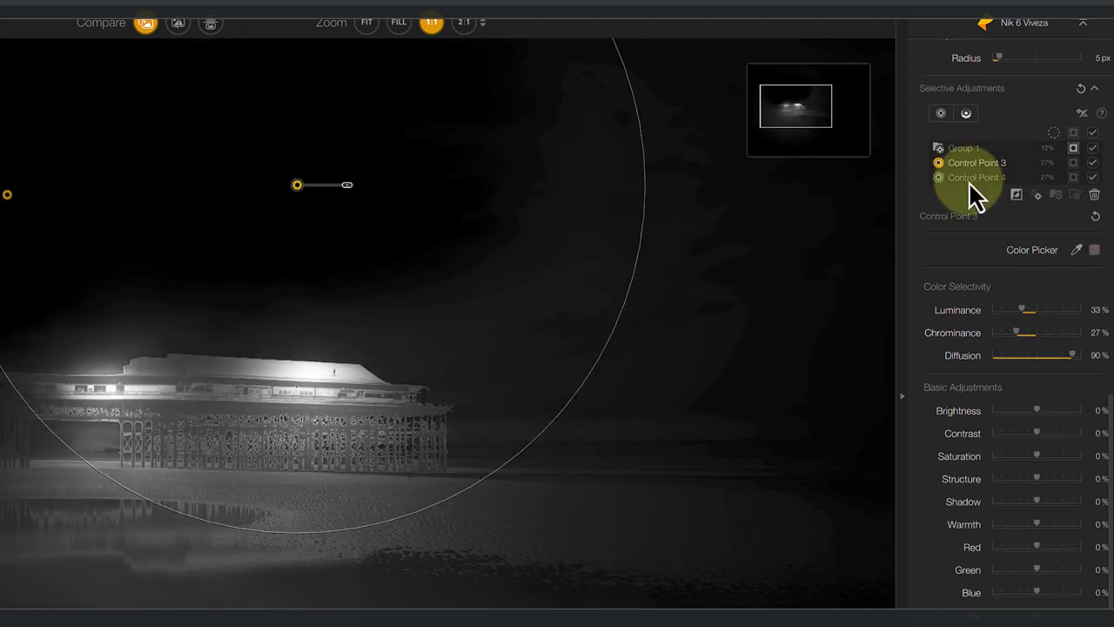
shift+click(970, 179)
Group the two sky control points and rename the group 'Protect'.
click(1036, 194)
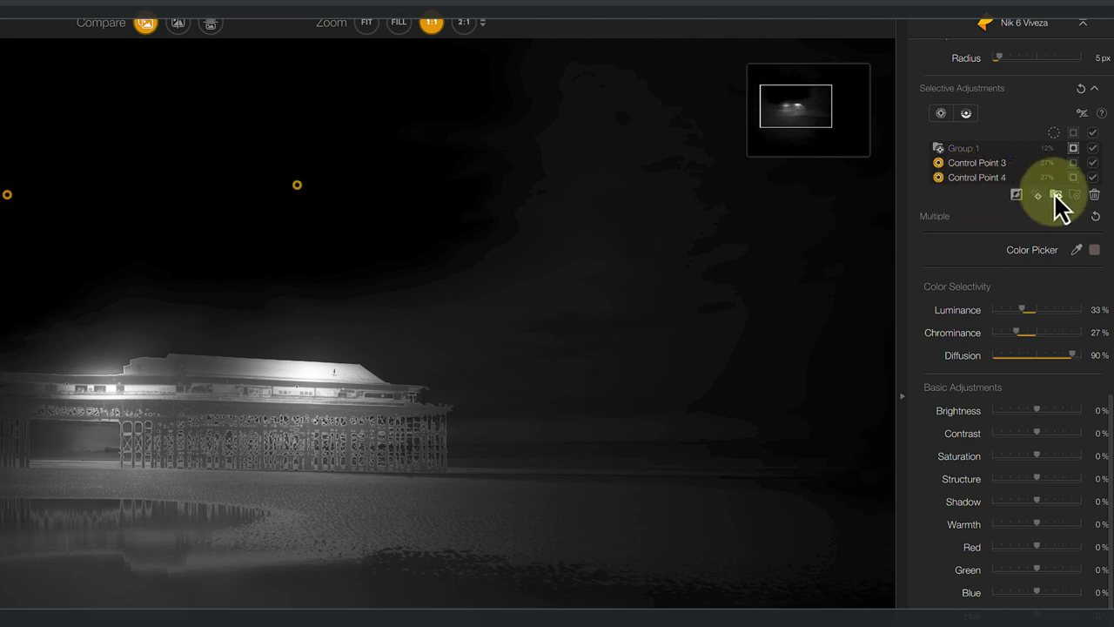
click(975, 166)
click(975, 165)
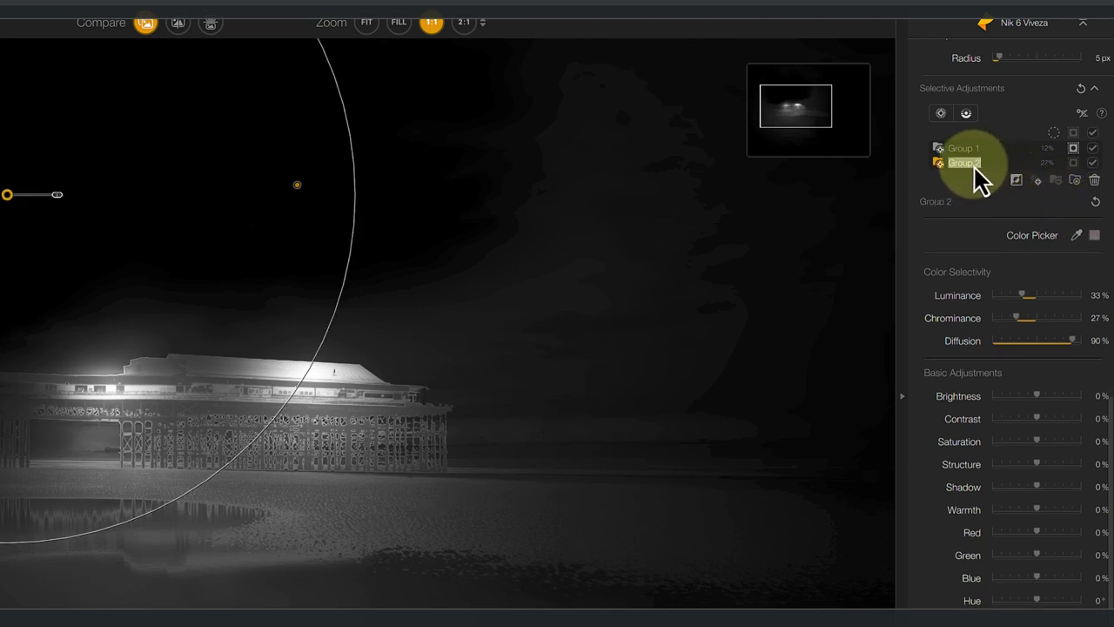
text(P)
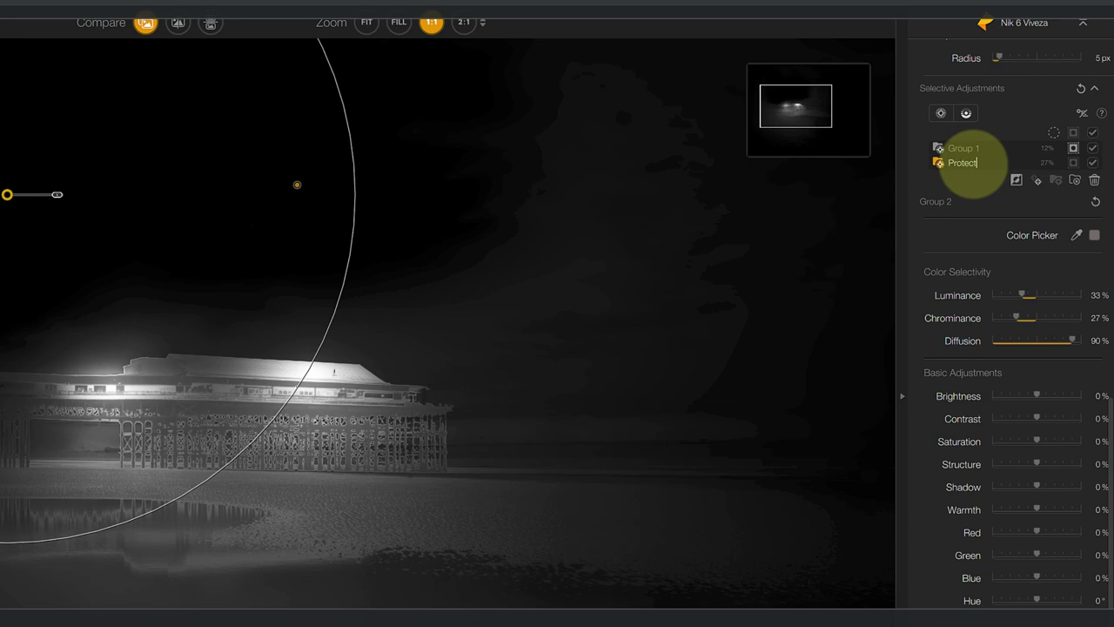
text(rotect)
key(Return)
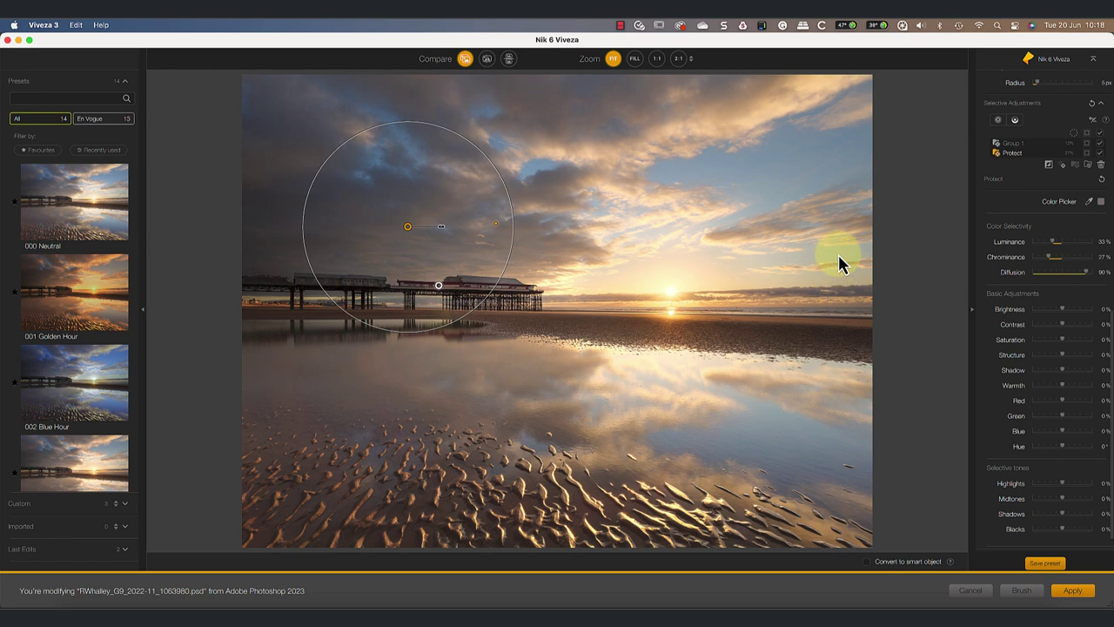
Add two control lines, one across the horizon reaching into the sky and one over the wet sand.
click(1015, 119)
drag(1015, 121, 590, 278)
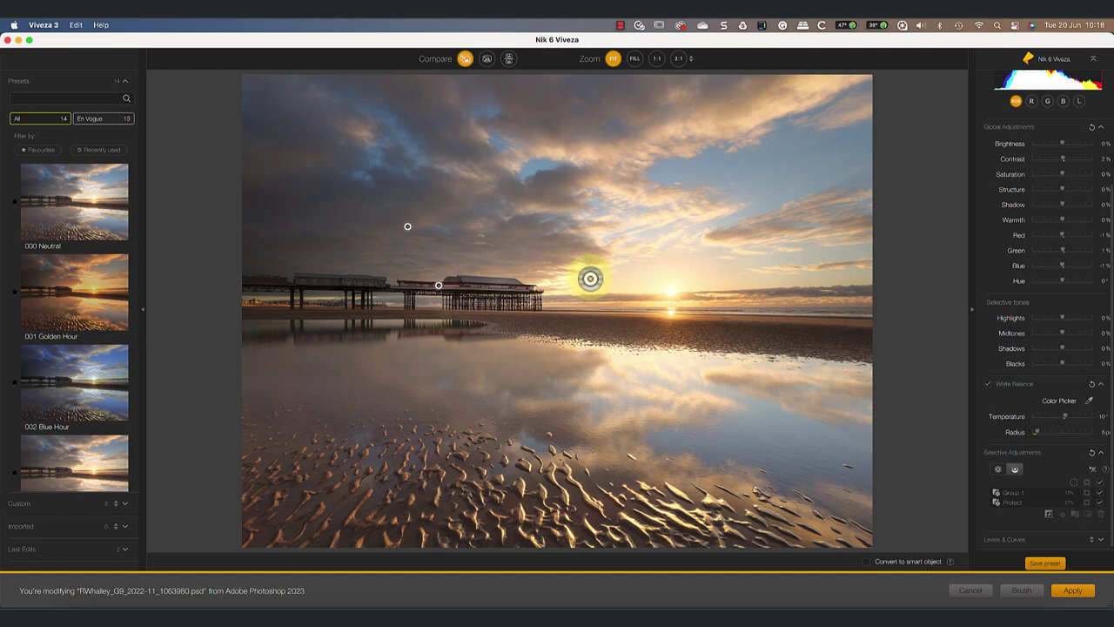
drag(590, 278, 588, 326)
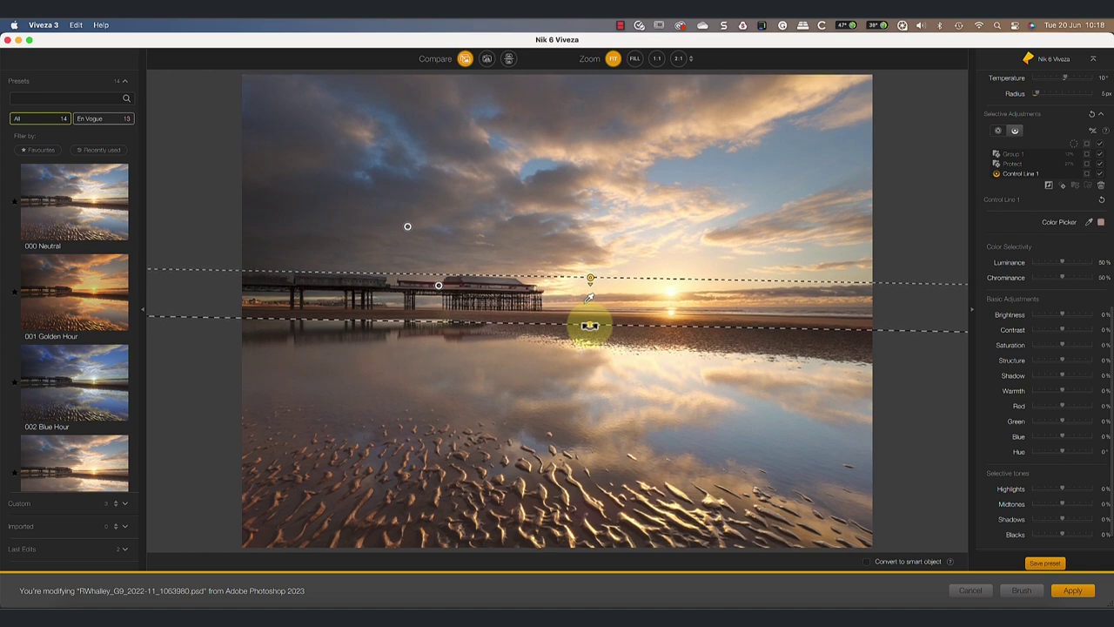
mouse_move(423, 157)
mouse_down()
mouse_move(516, 146)
mouse_move(757, 165)
mouse_move(729, 184)
mouse_up()
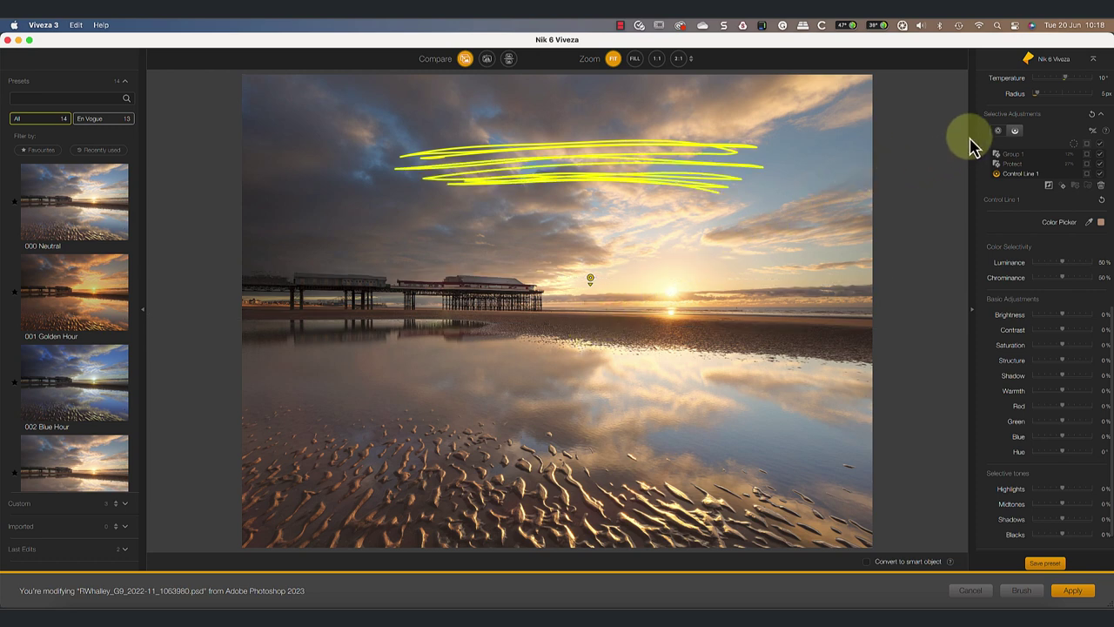
click(1014, 130)
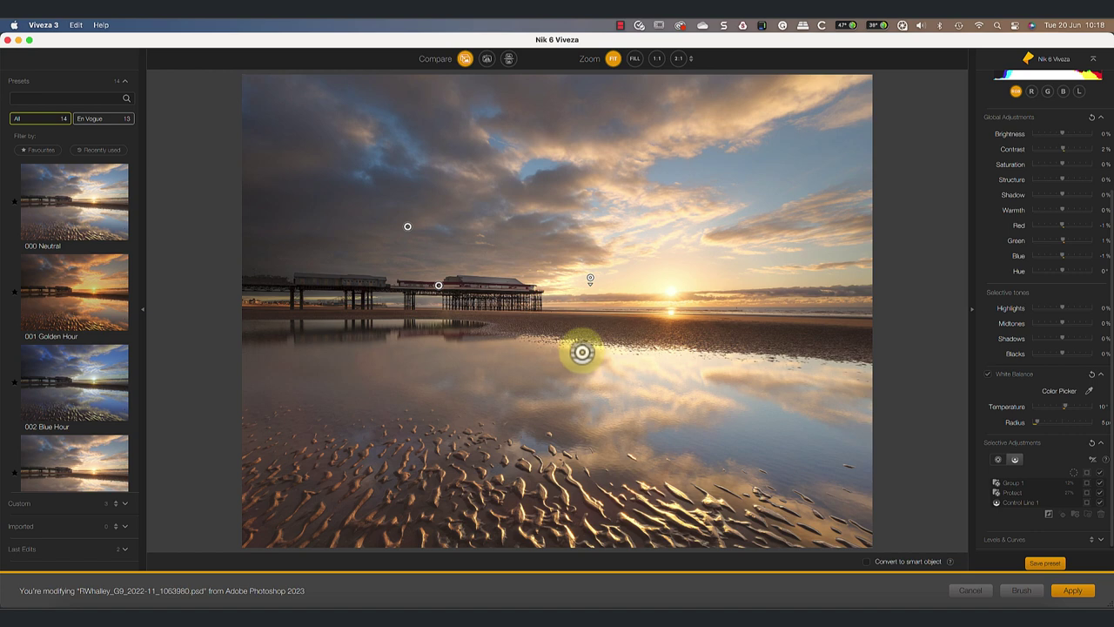
drag(580, 344, 580, 311)
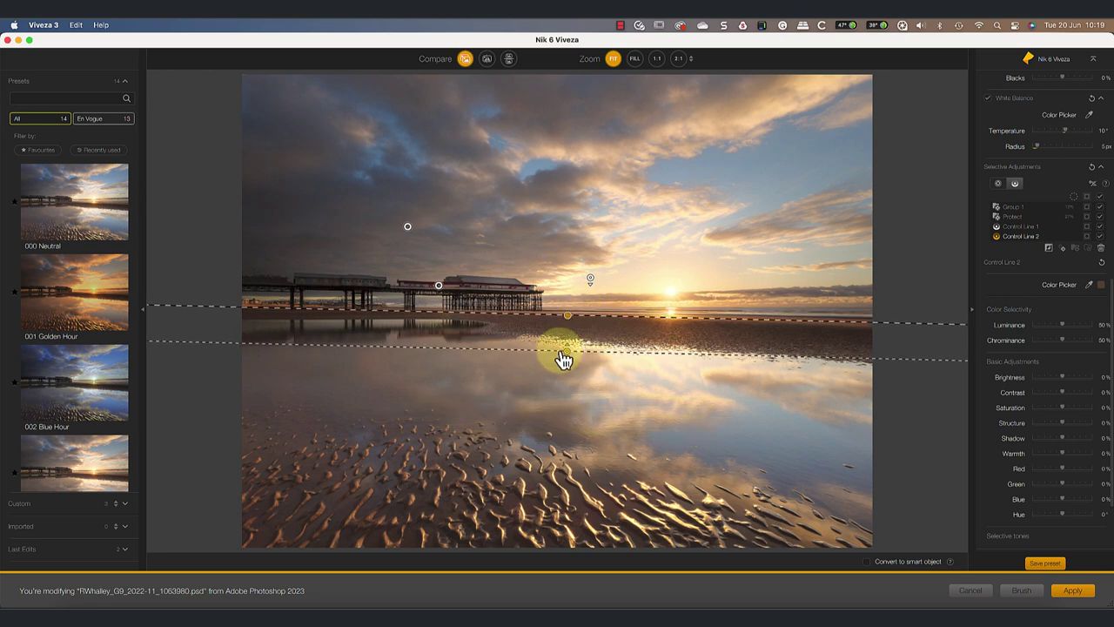
Tilt Control Line 2 to match the shoreline and raise it just below the horizon.
drag(580, 325, 570, 309)
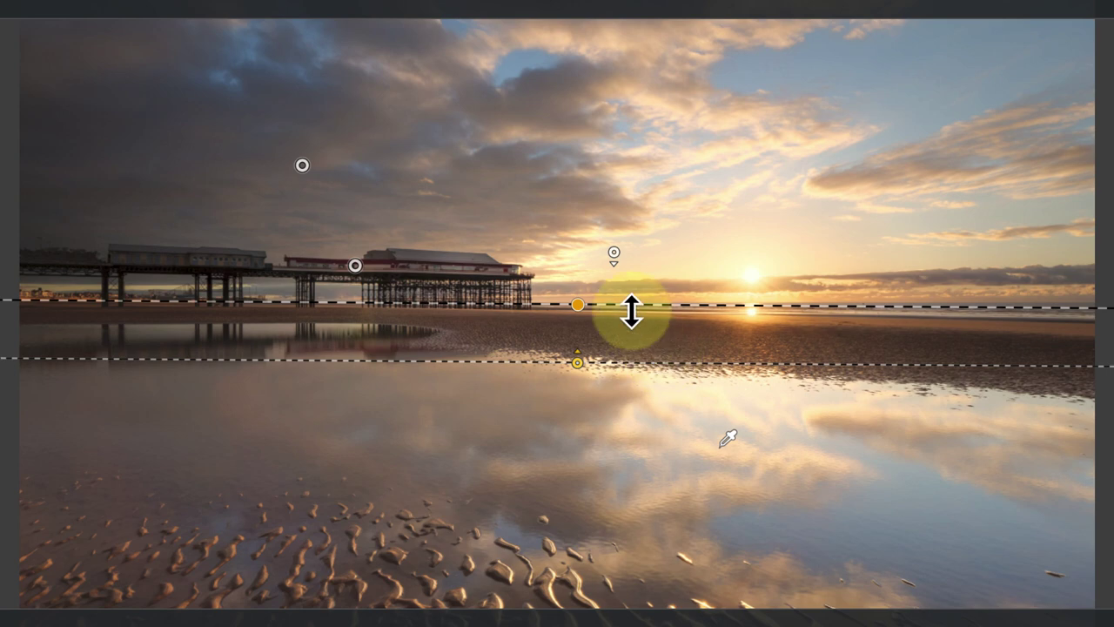
drag(632, 312, 610, 291)
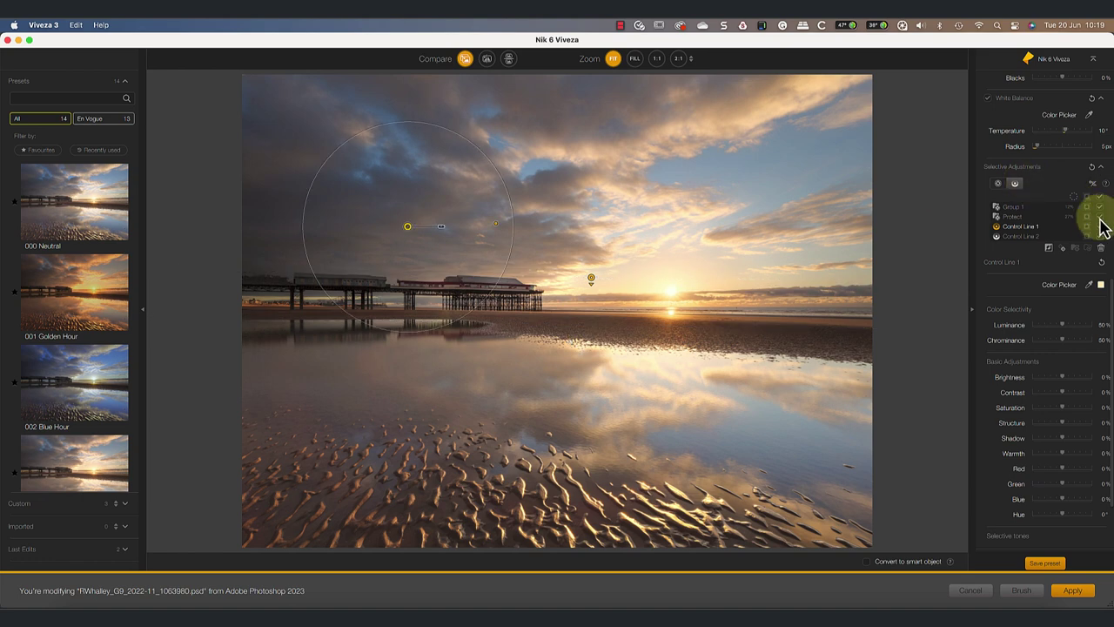
Set Control Line 1 to Luminance 36% and Chrominance 80%, then group both lines as Group 3.
click(1087, 227)
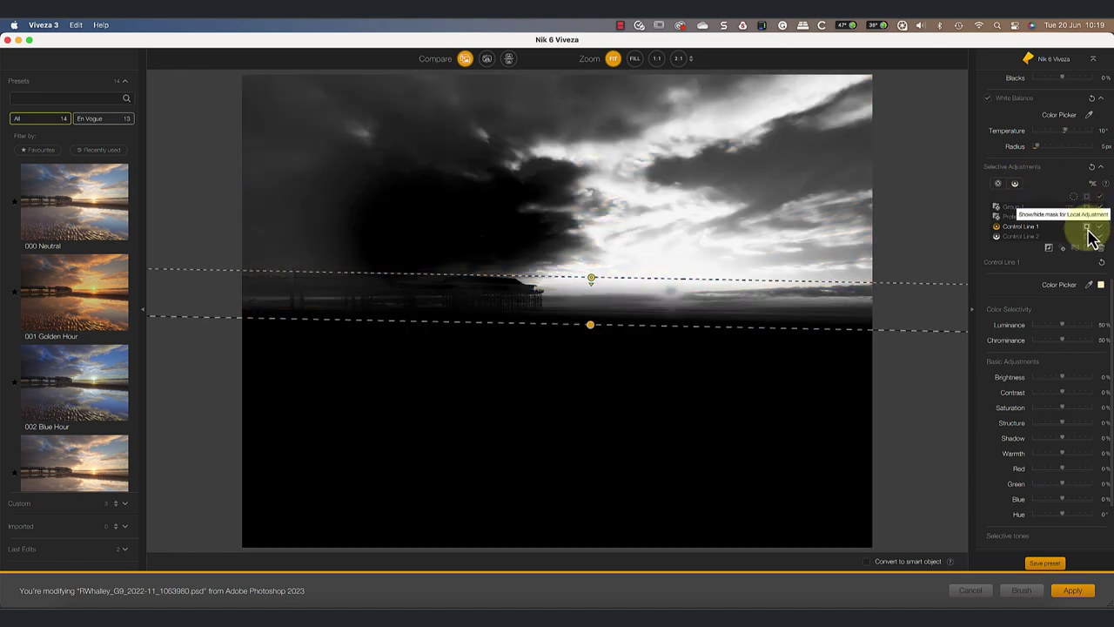
mouse_move(1062, 325)
mouse_down()
mouse_move(1069, 345)
mouse_move(1067, 326)
mouse_move(1055, 327)
mouse_up()
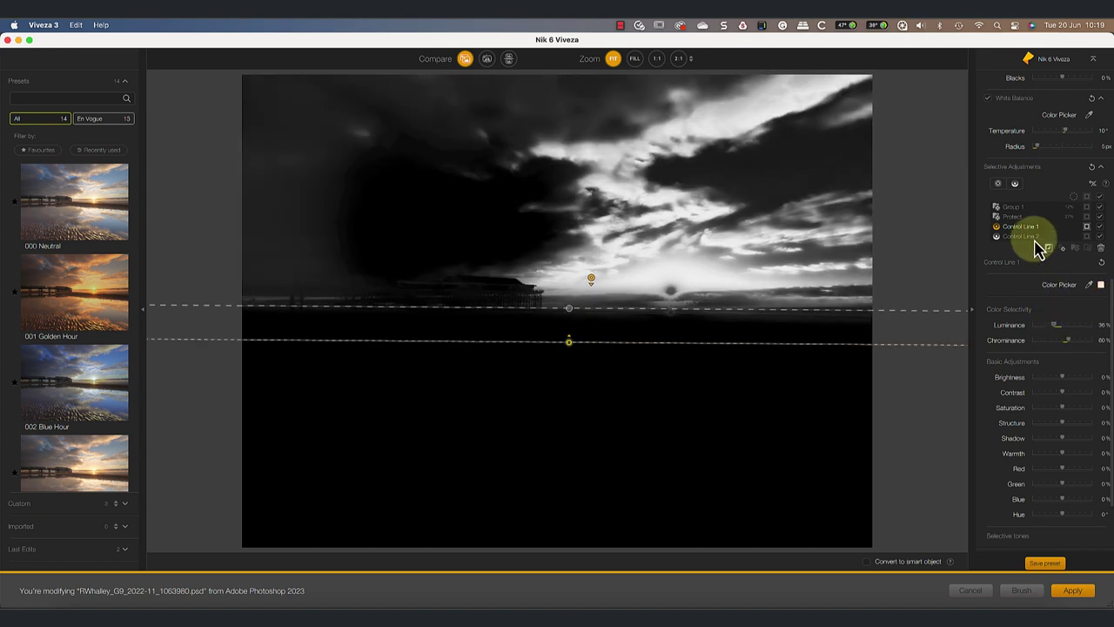
click(1042, 248)
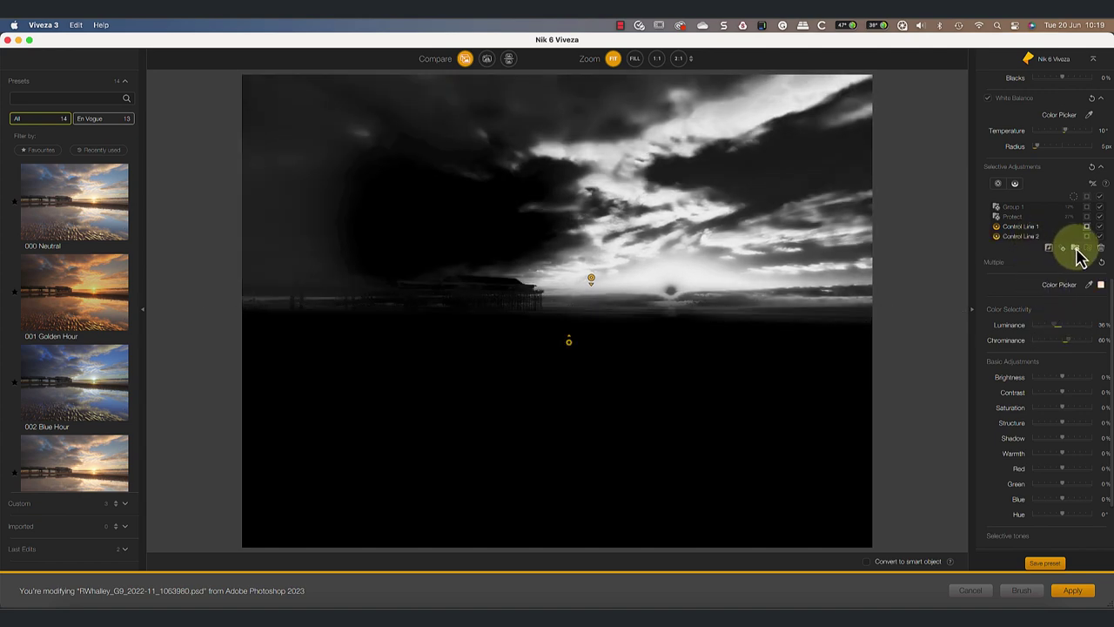
scroll(1080, 255, down, 3)
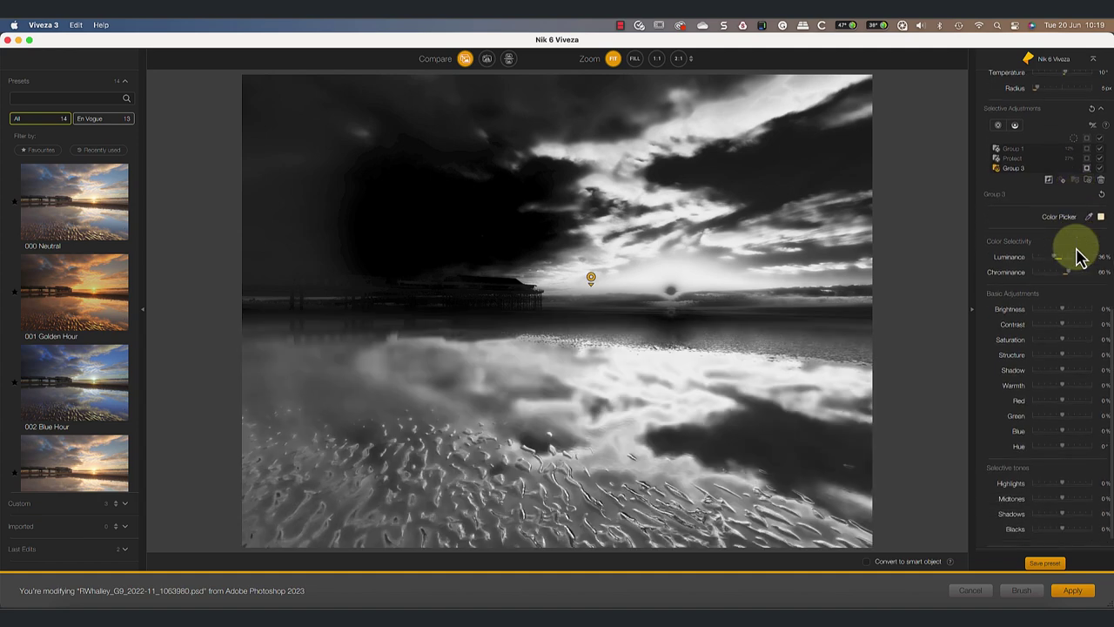
Hide the mask preview and give Group 3 Warmth 14% and Contrast 19%.
click(1086, 168)
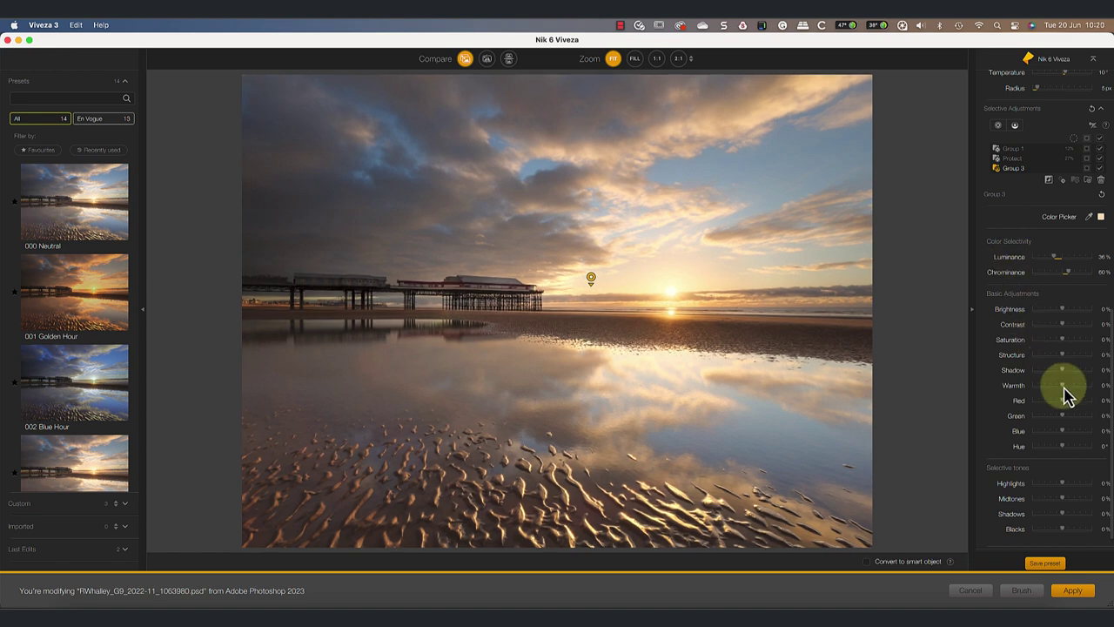
drag(1063, 386, 1064, 385)
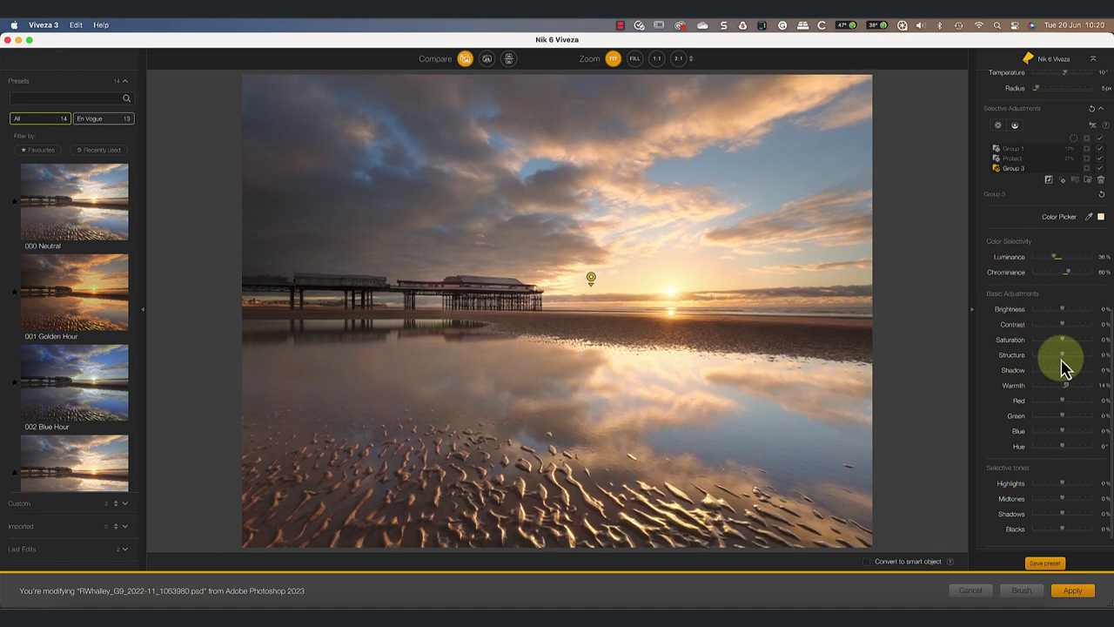
drag(1063, 327, 1067, 329)
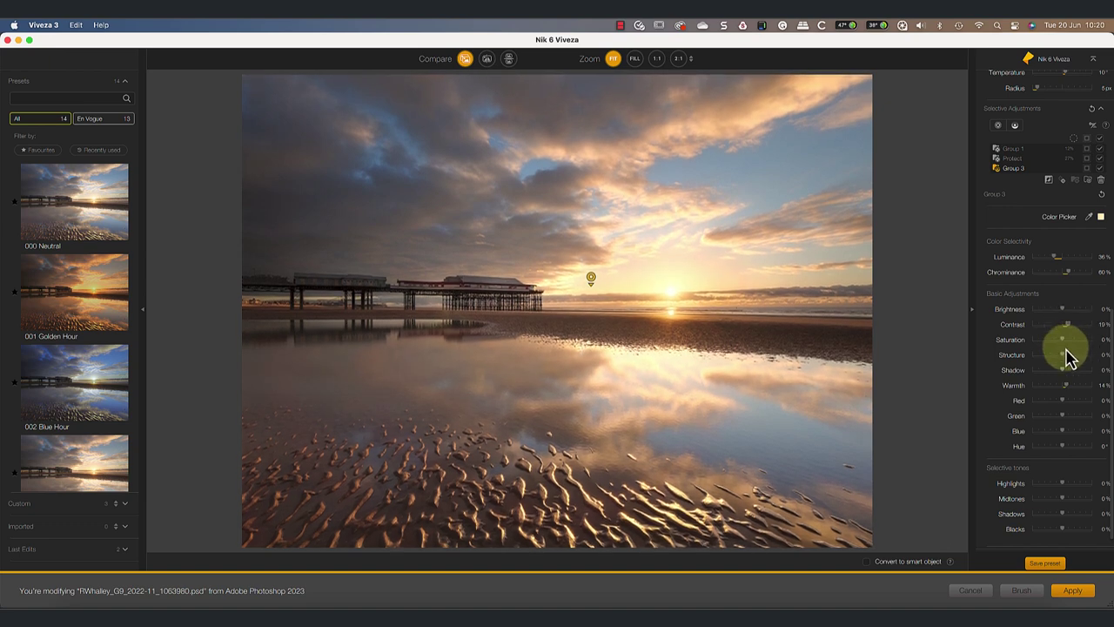